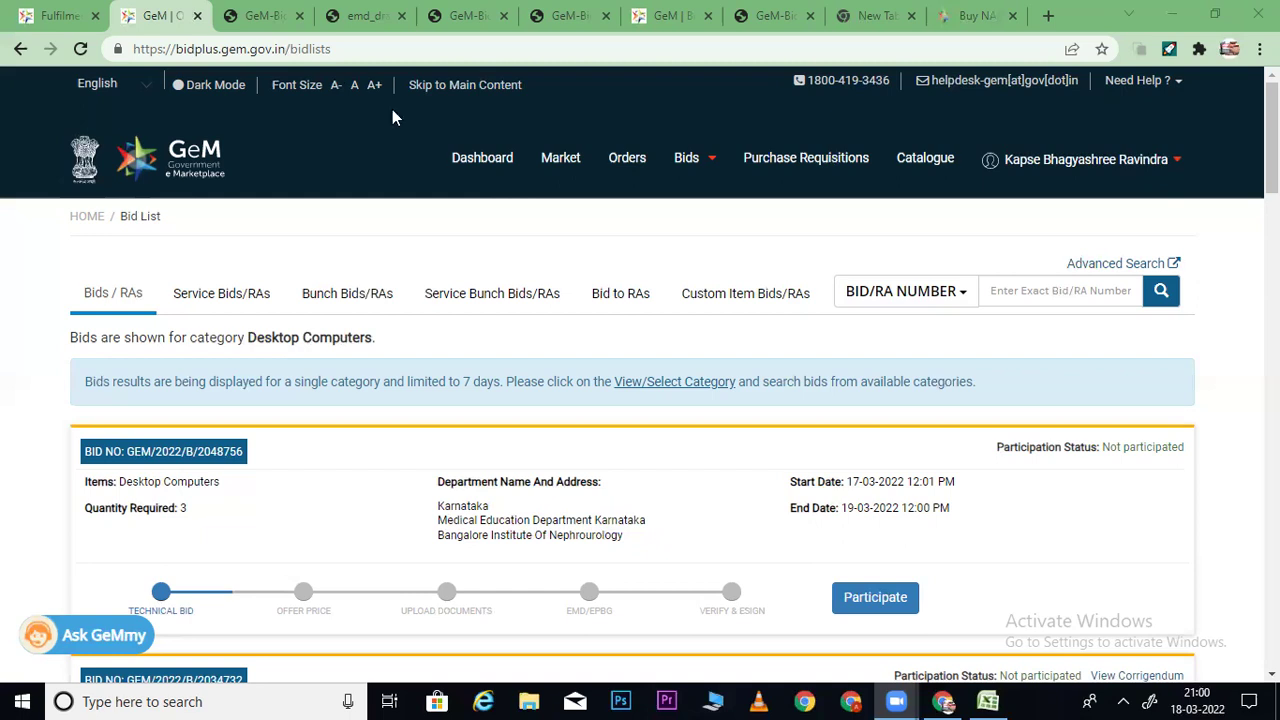
# Close the EMD draft, the extra bidding page and all bid PDFs except GeM-Bidding-3240169.pdf.
pyautogui.click(262, 16)
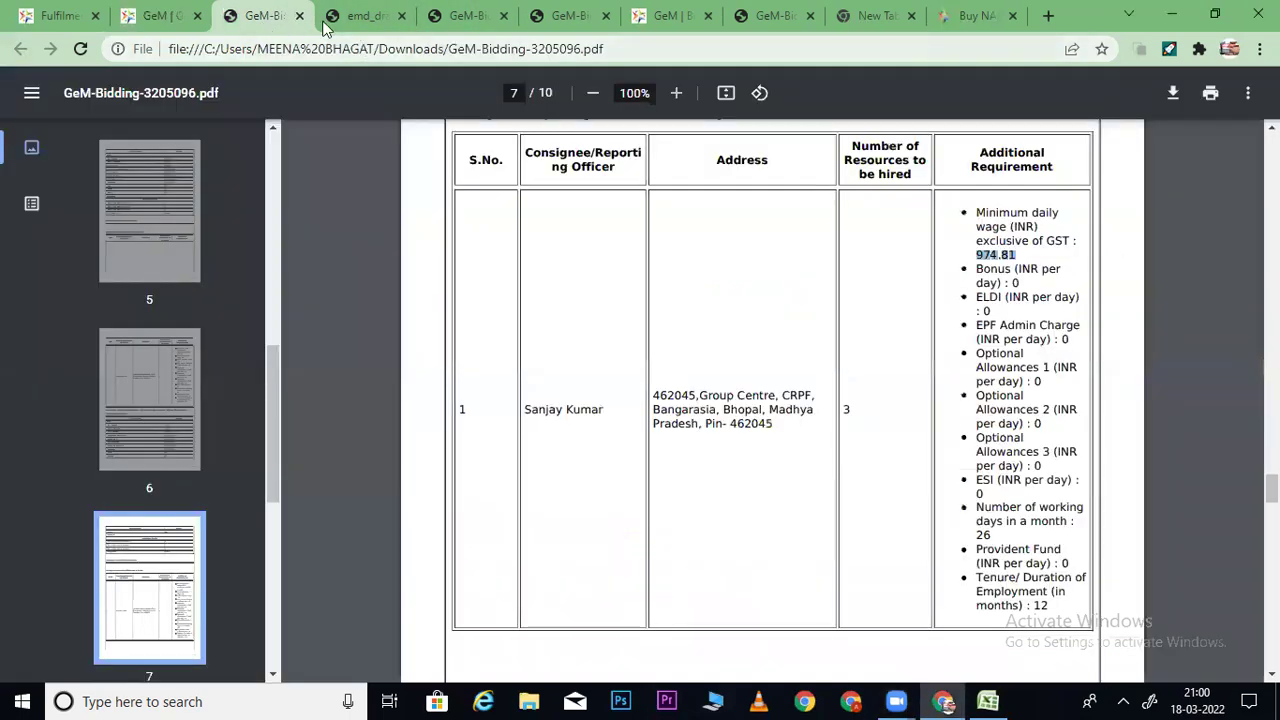
pyautogui.click(299, 16)
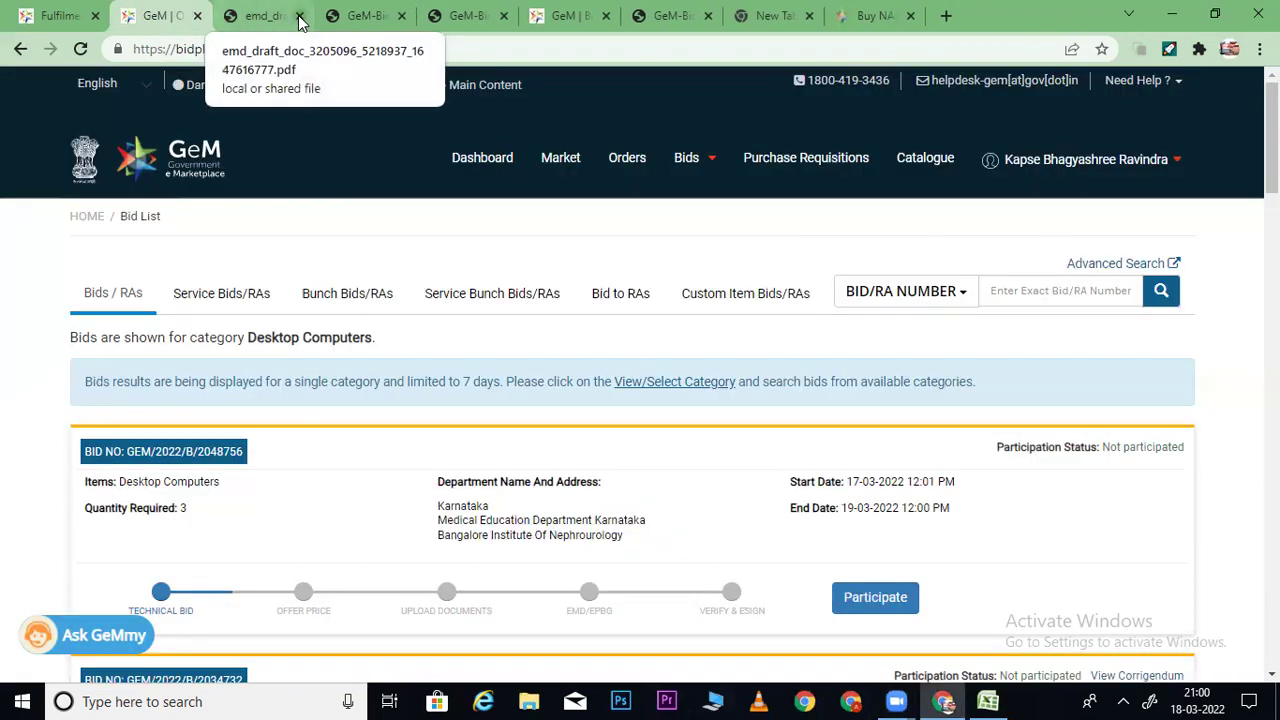
pyautogui.click(299, 16)
pyautogui.click(276, 18)
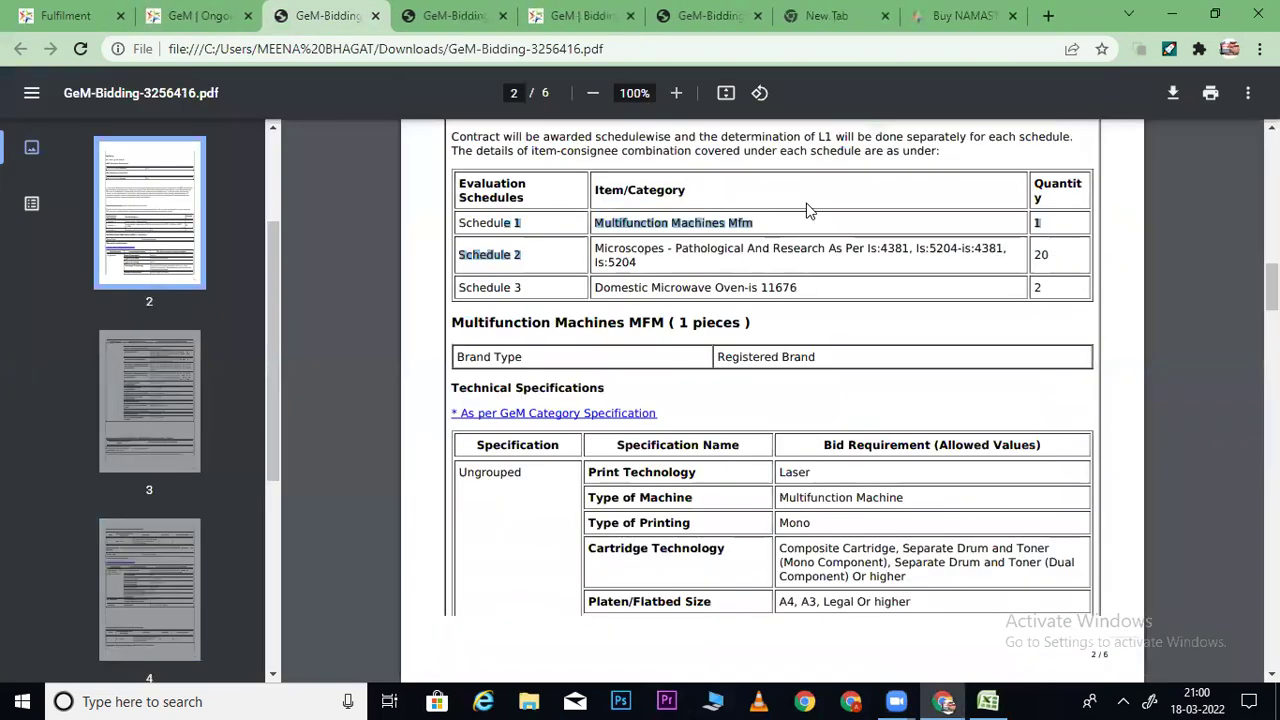
pyautogui.click(375, 17)
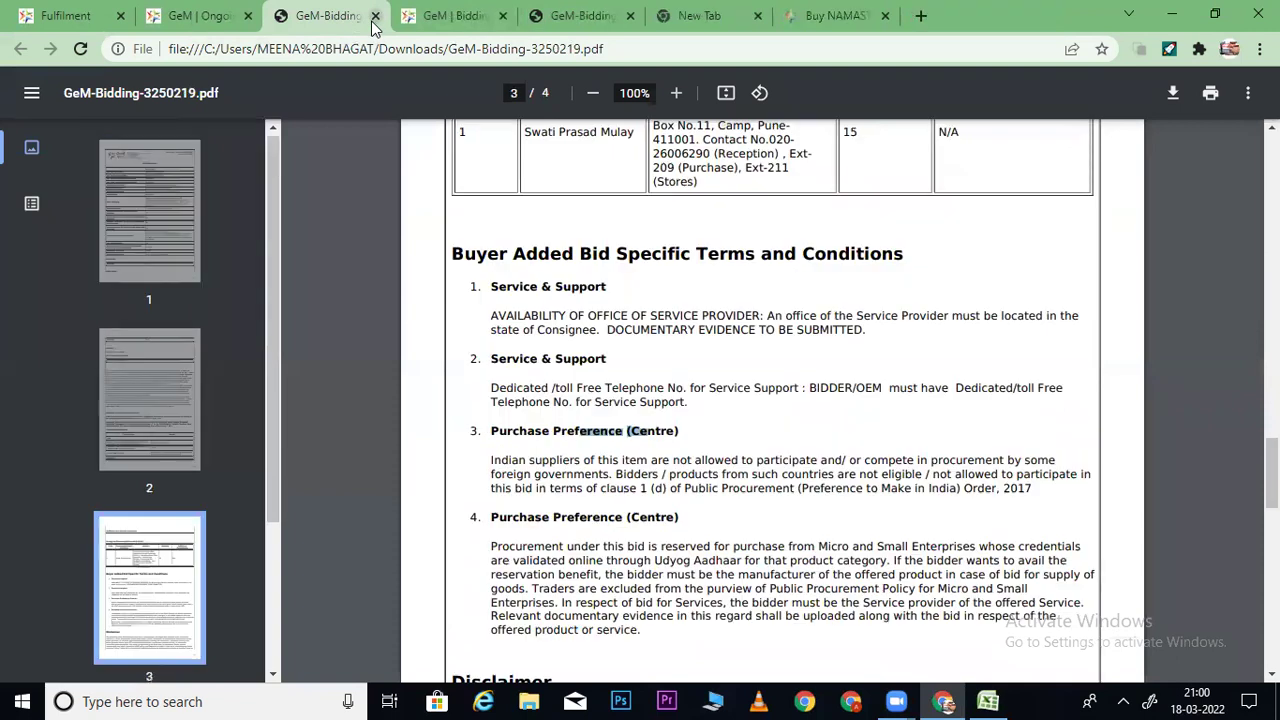
pyautogui.scroll(4, 1248, 245)
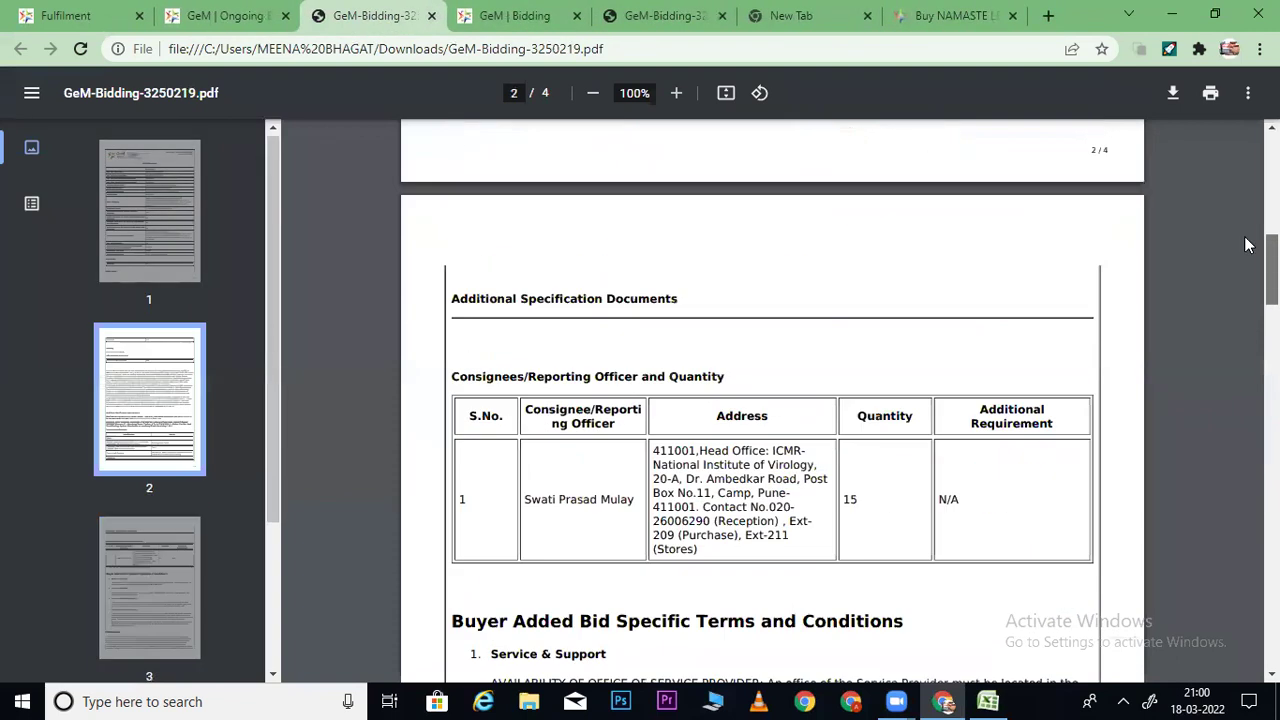
pyautogui.scroll(10, 1248, 245)
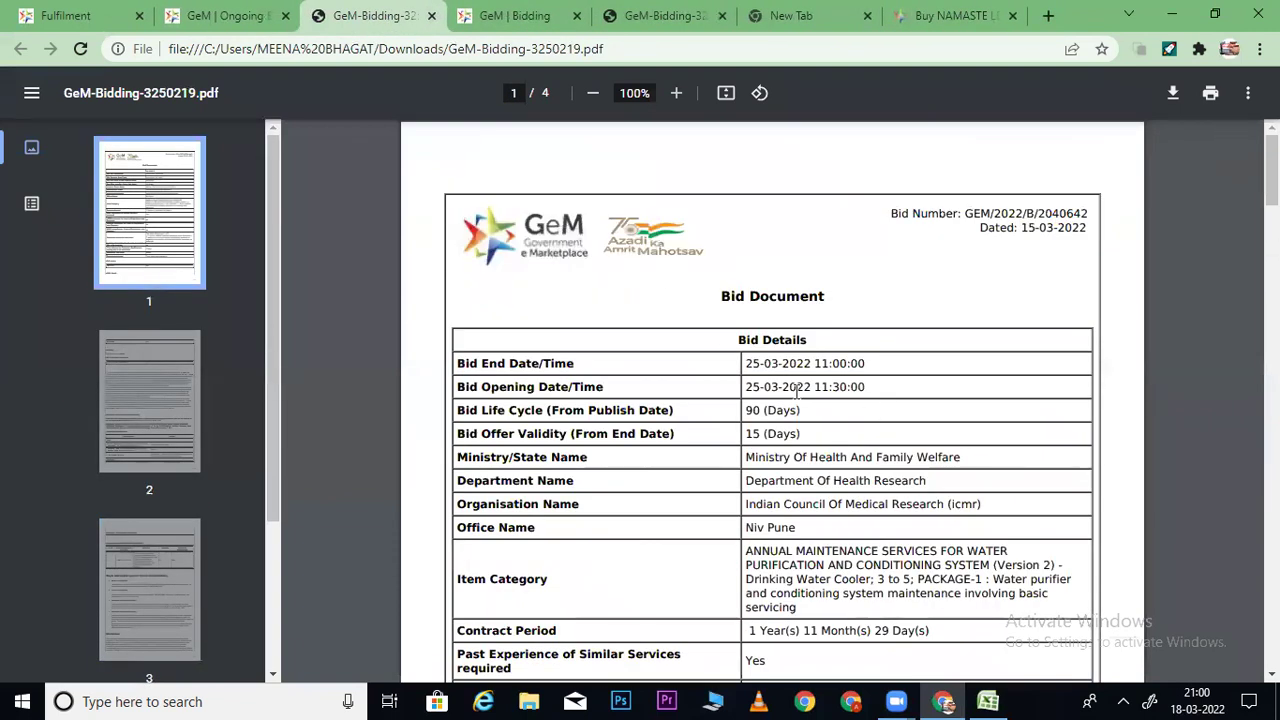
pyautogui.click(430, 17)
pyautogui.click(430, 17)
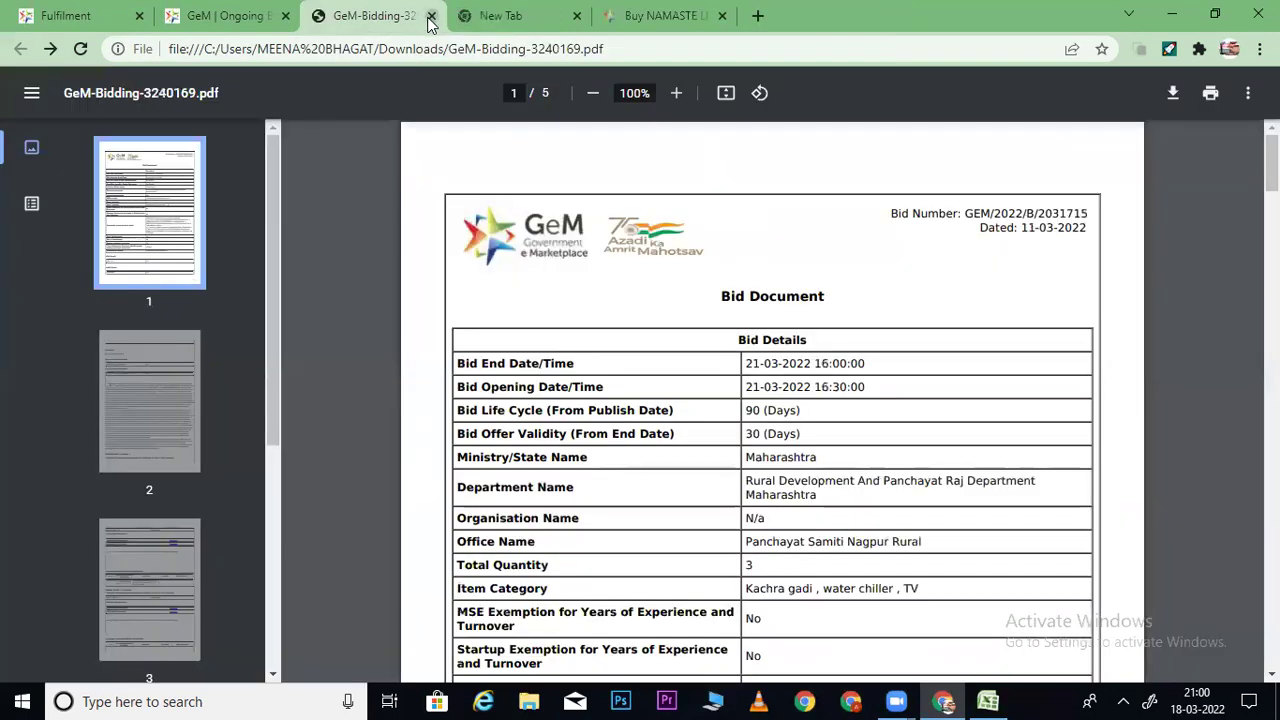
# Review GeM-Bidding-3240169.pdf as far as its BOQ Detail Document entry and copy the bid number GEM/2022/B/2031715 from page 1.
pyautogui.scroll(-15, 772, 400)
pyautogui.scroll(-8, 612, 333)
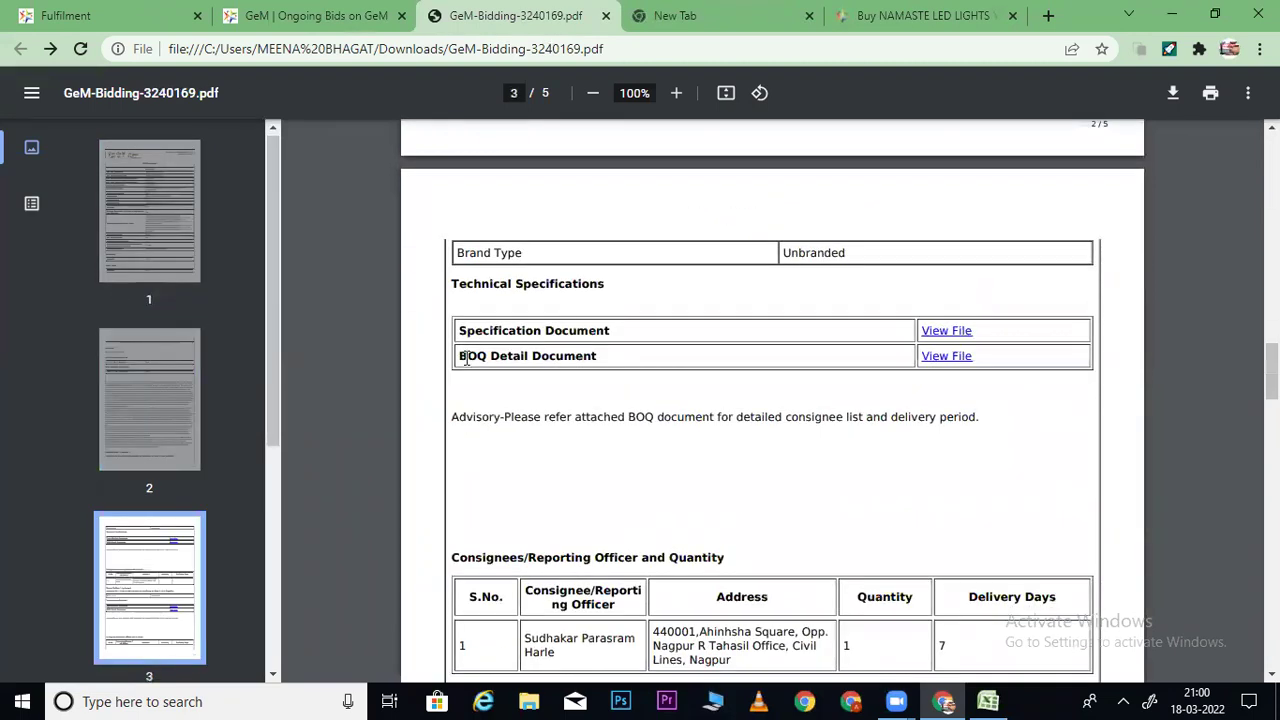
pyautogui.moveTo(460, 358); pyautogui.dragTo(577, 350)
pyautogui.scroll(18, 1226, 190)
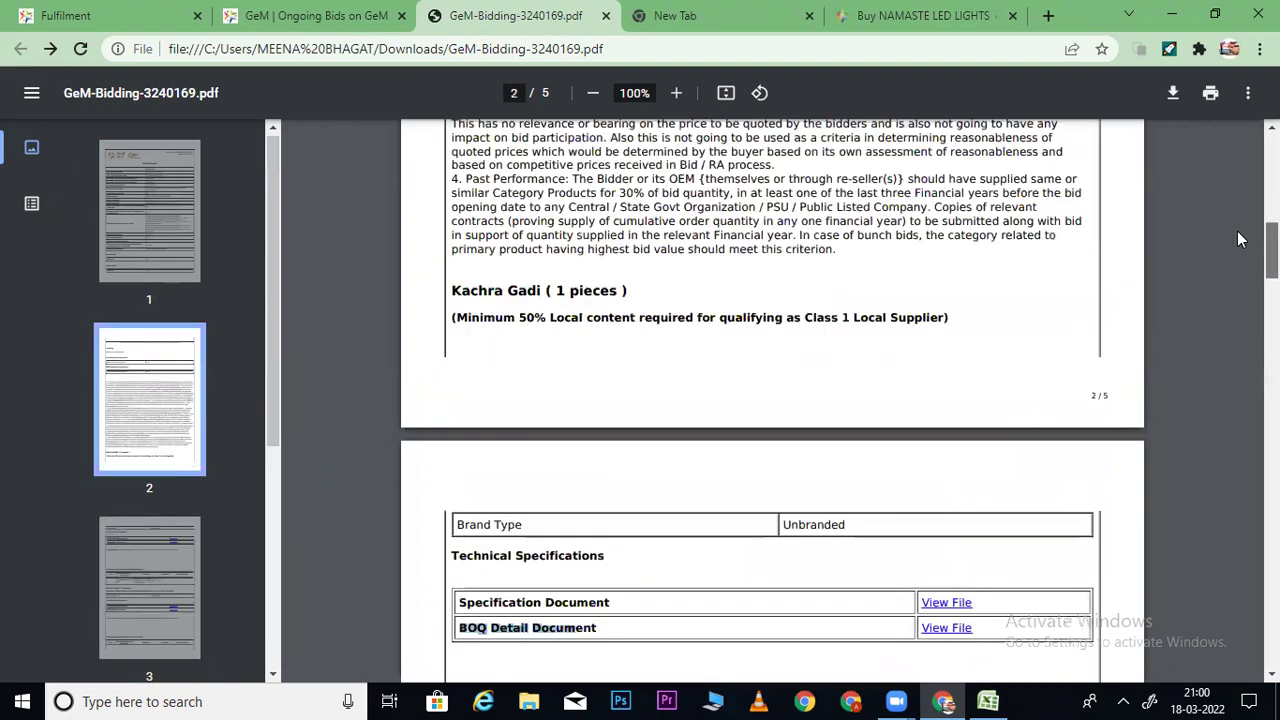
pyautogui.scroll(3, 1226, 190)
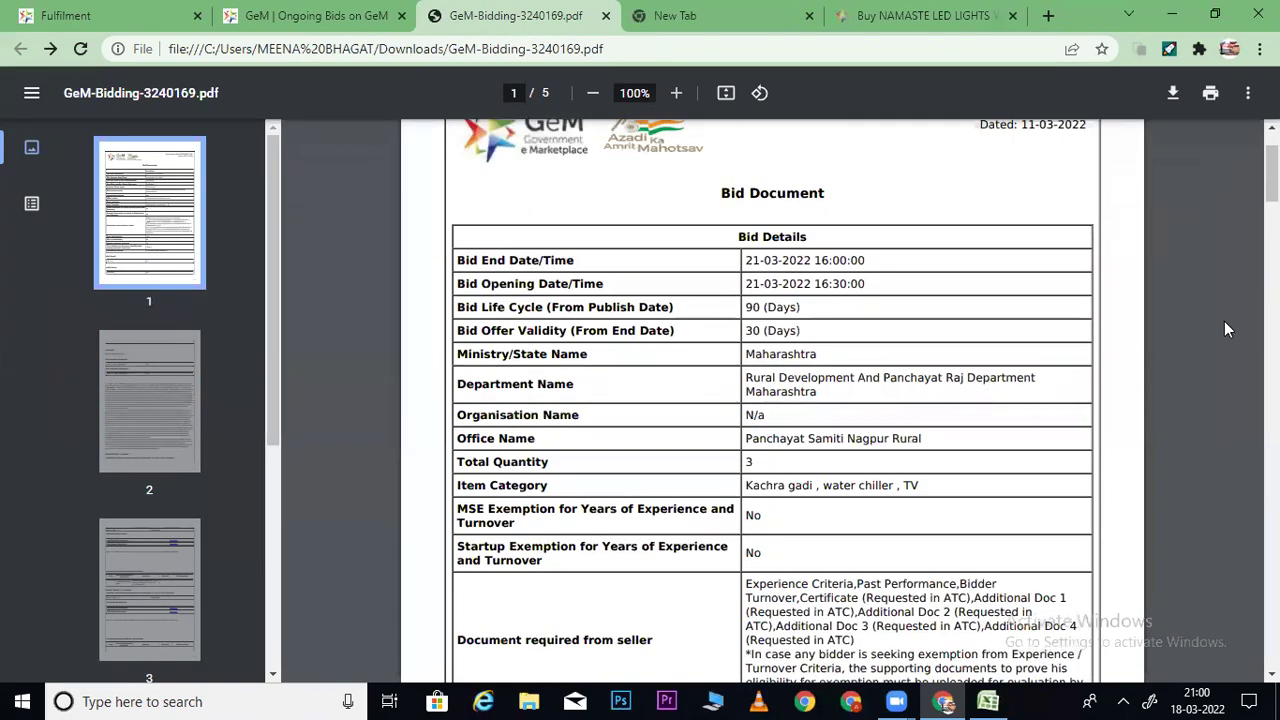
pyautogui.scroll(1, 967, 222)
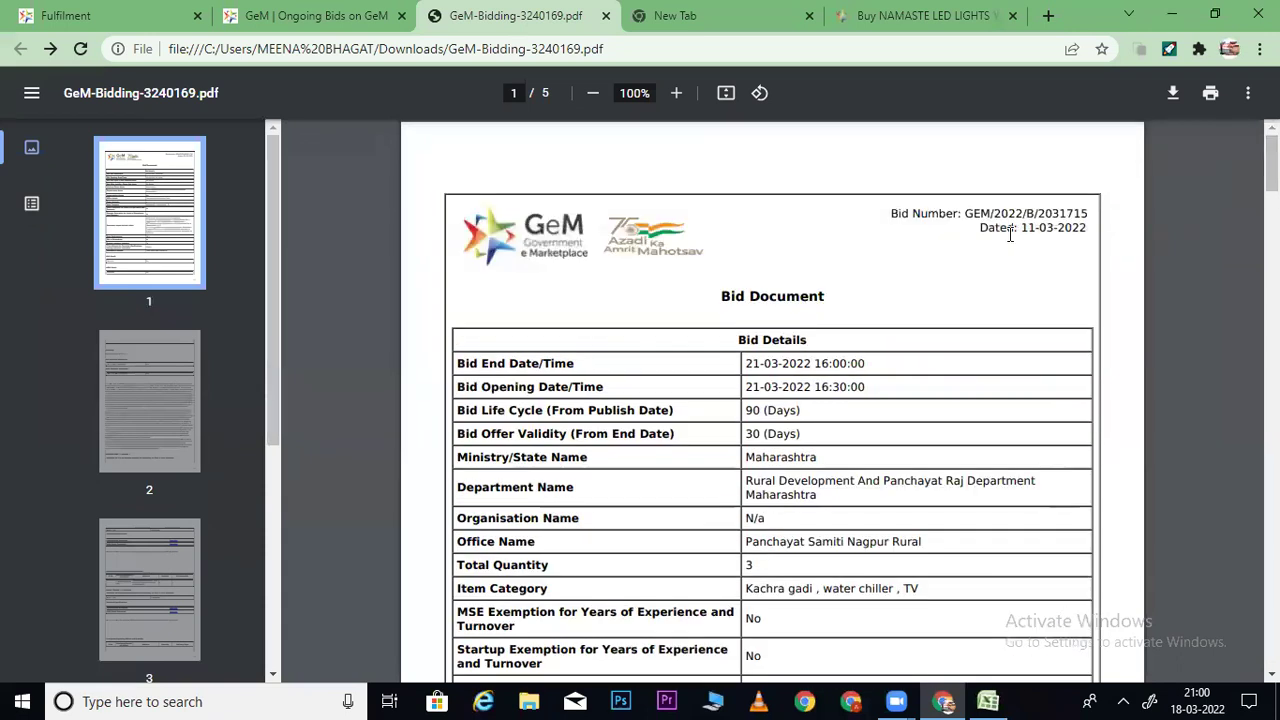
pyautogui.moveTo(967, 213); pyautogui.dragTo(1110, 205)
pyautogui.hotkey('ctrl', 'c')
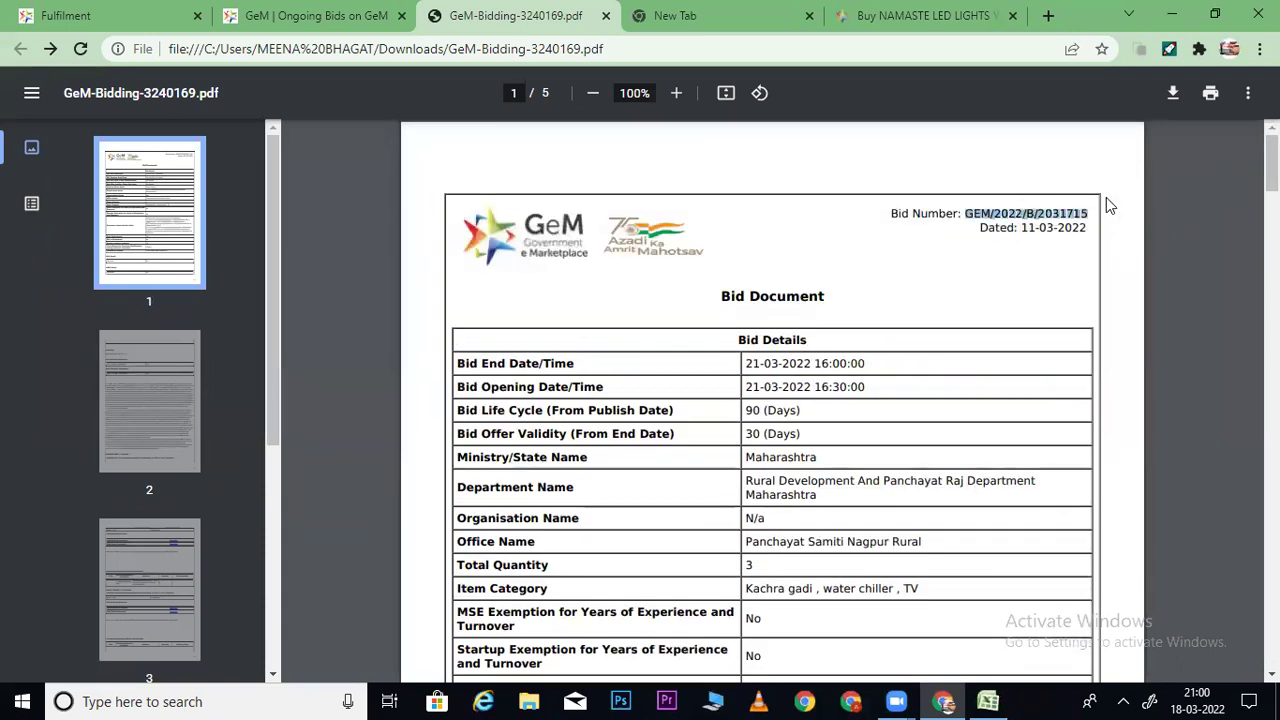
# Search the ongoing Bids/RAs list for bid number GEM/2022/B/2031715.
pyautogui.click(150, 15)
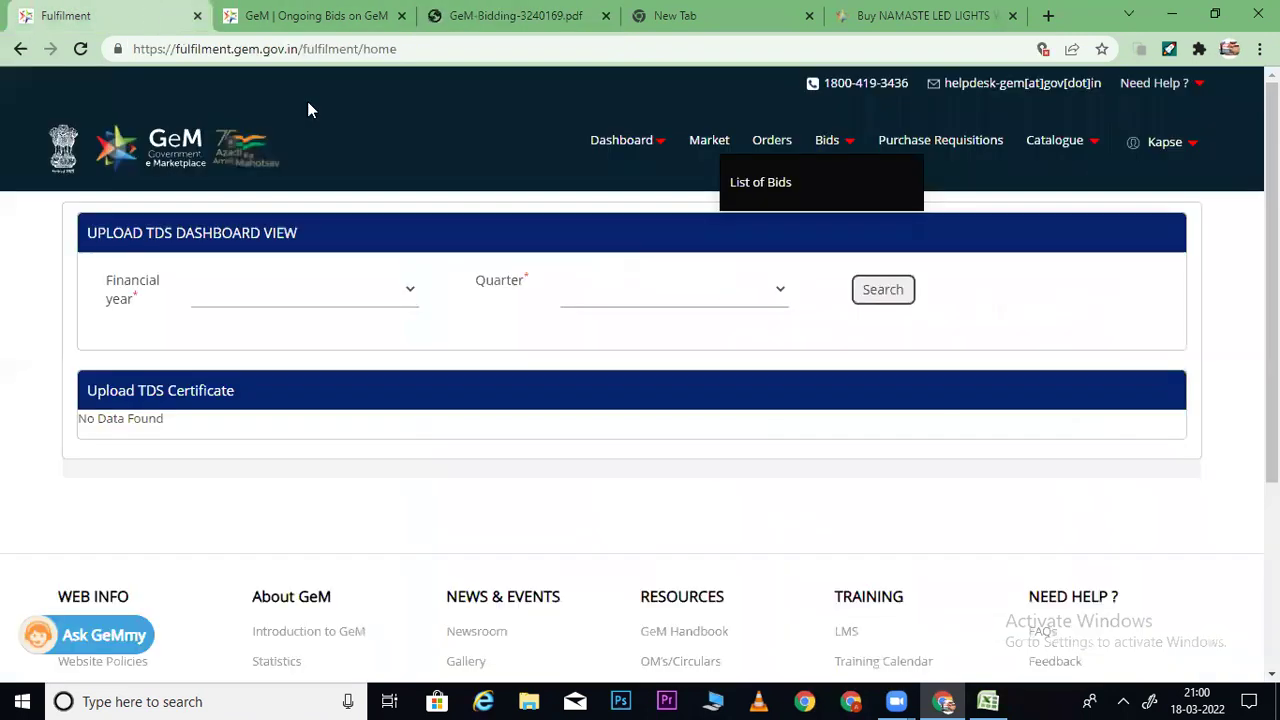
pyautogui.click(318, 16)
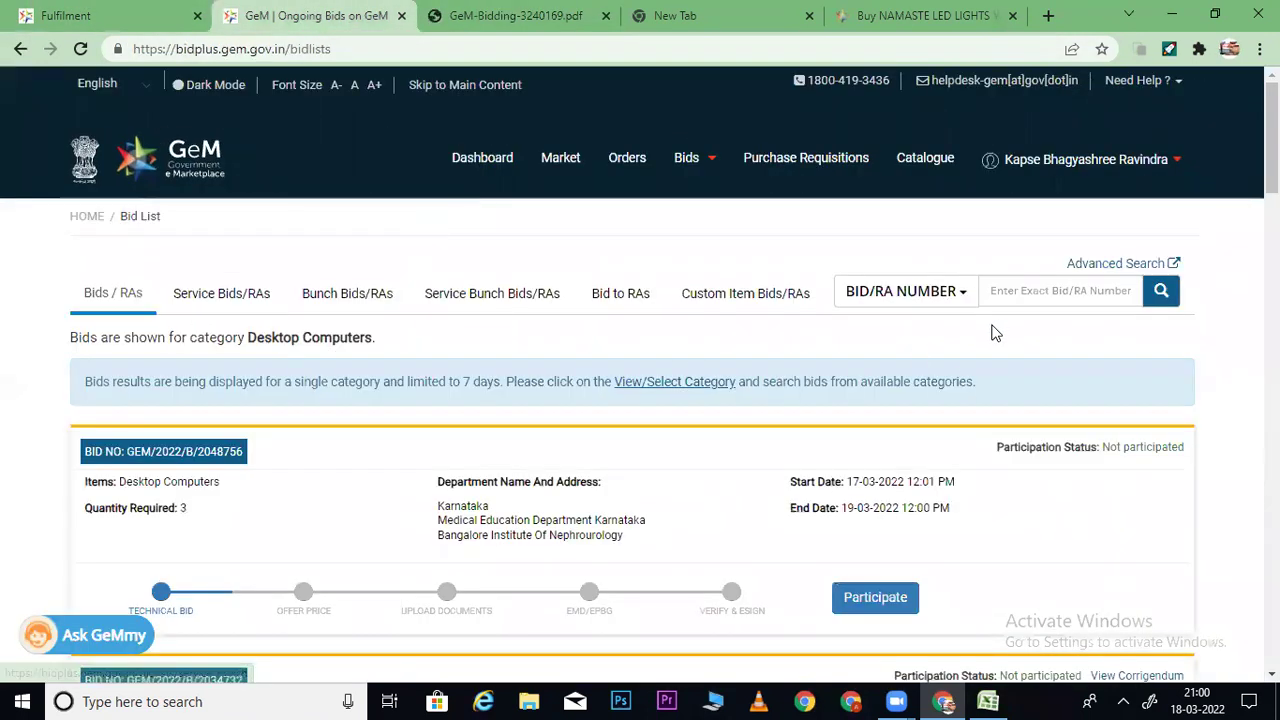
pyautogui.click(993, 291)
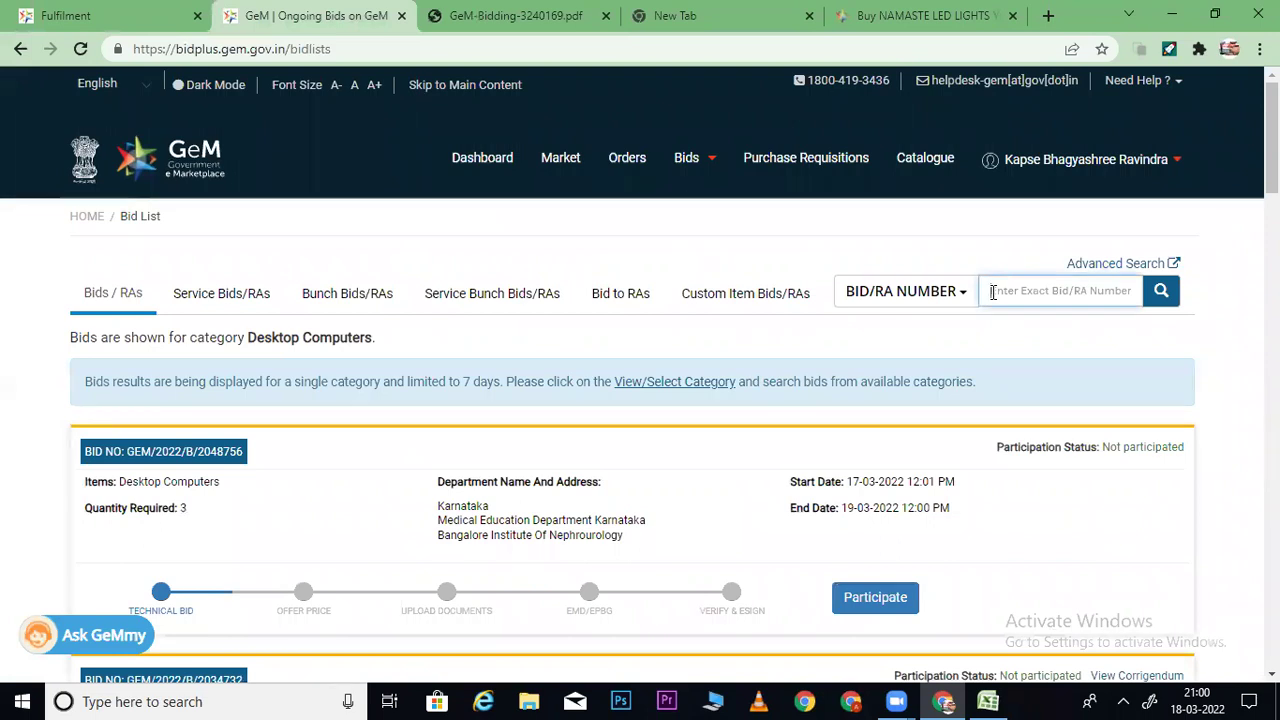
pyautogui.hotkey('ctrl', 'v')
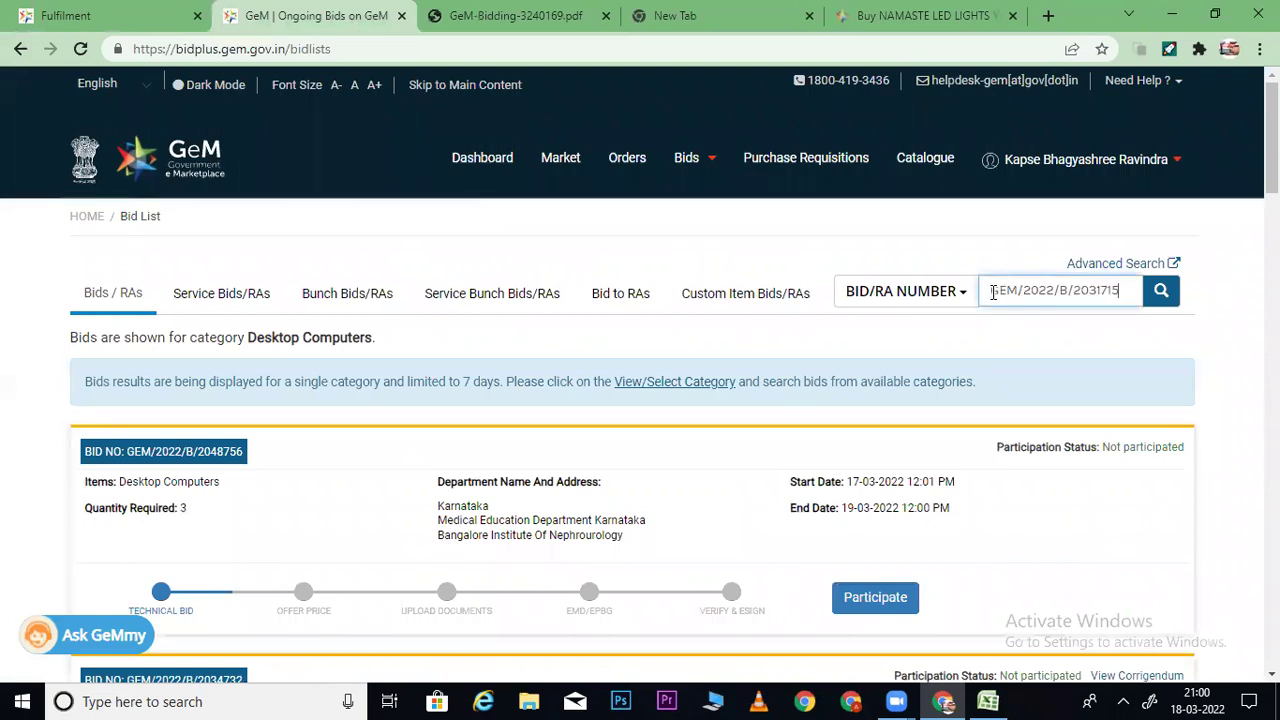
pyautogui.click(1159, 292)
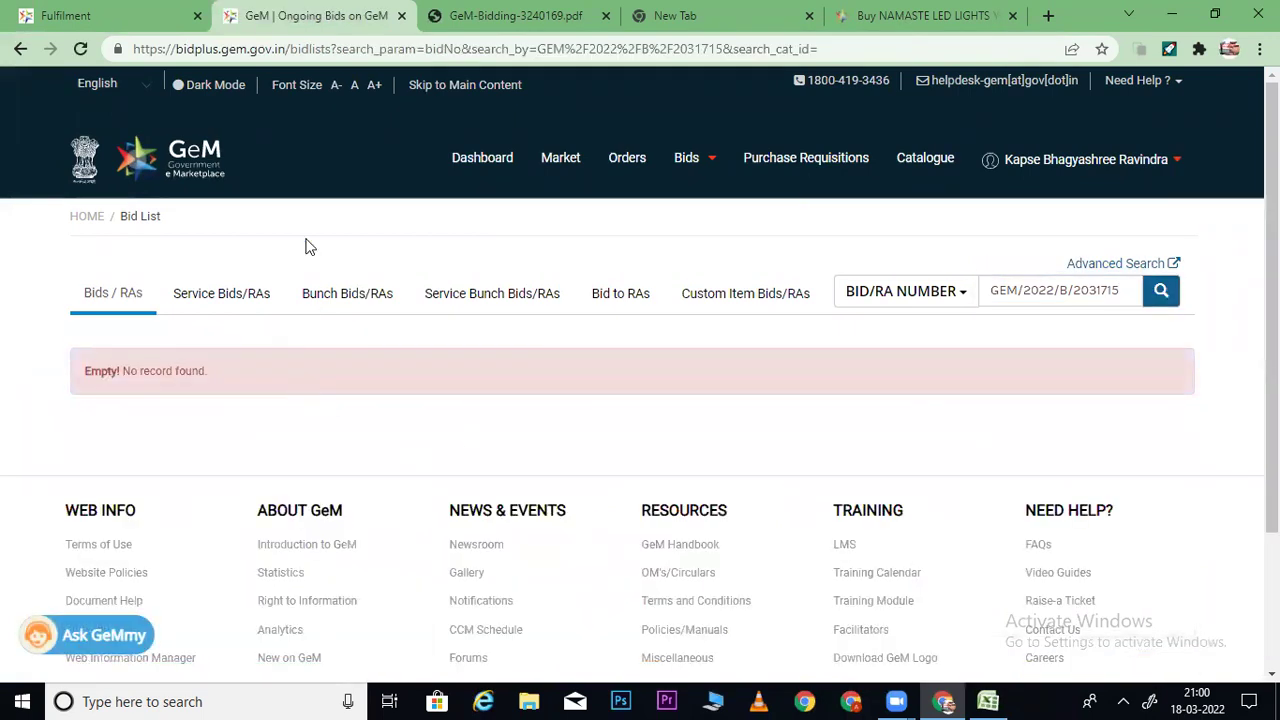
# Check the Item Category entry in the bid document to see which items the bid covers.
pyautogui.click(480, 16)
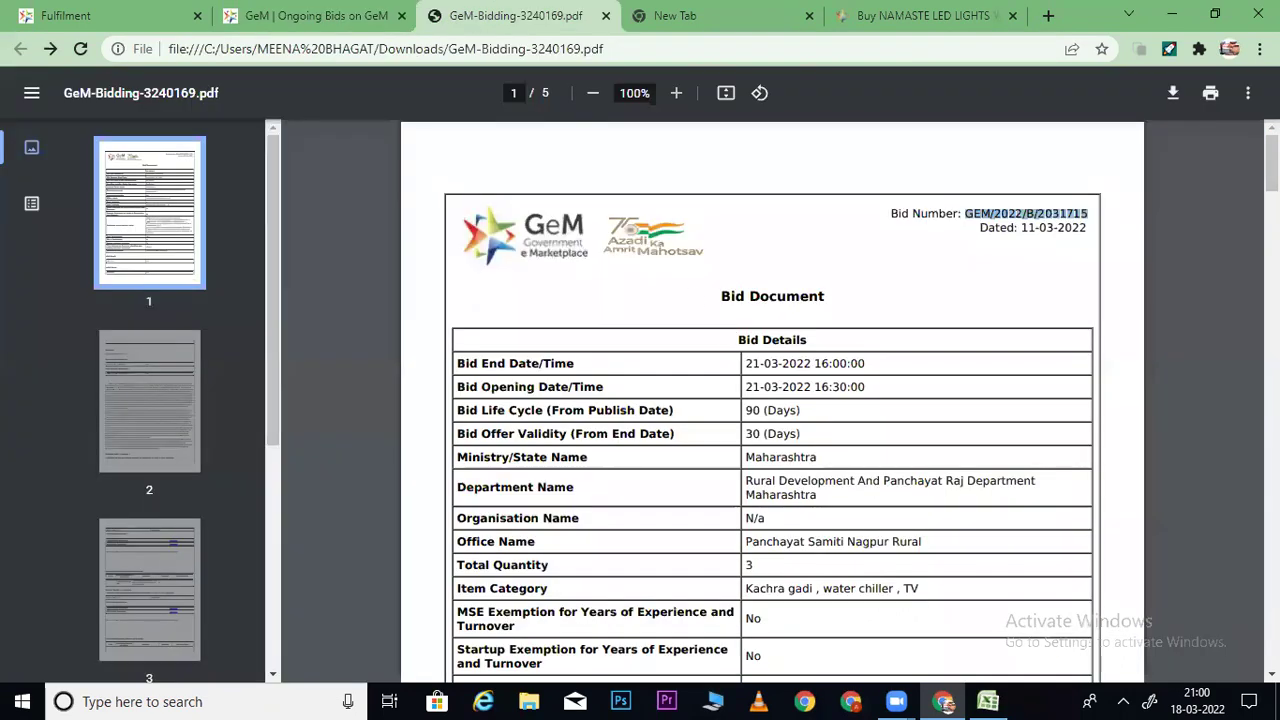
pyautogui.scroll(-5, 748, 330)
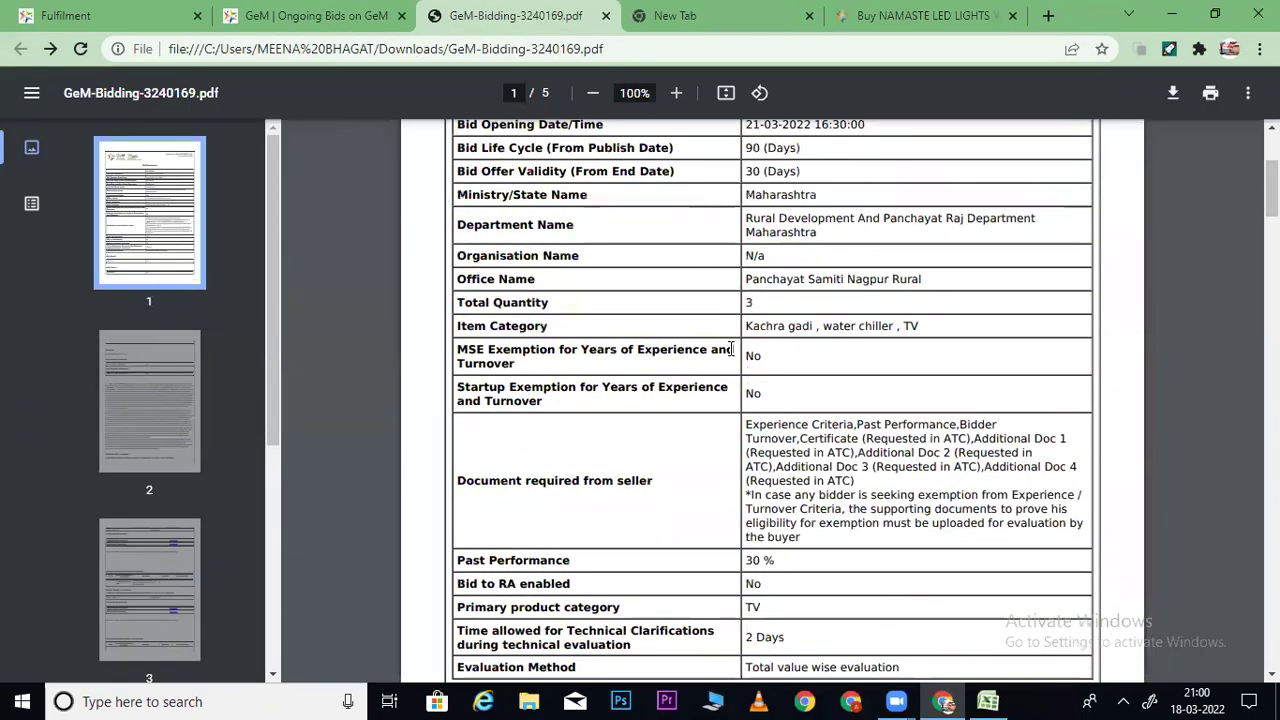
pyautogui.moveTo(748, 330); pyautogui.dragTo(922, 332)
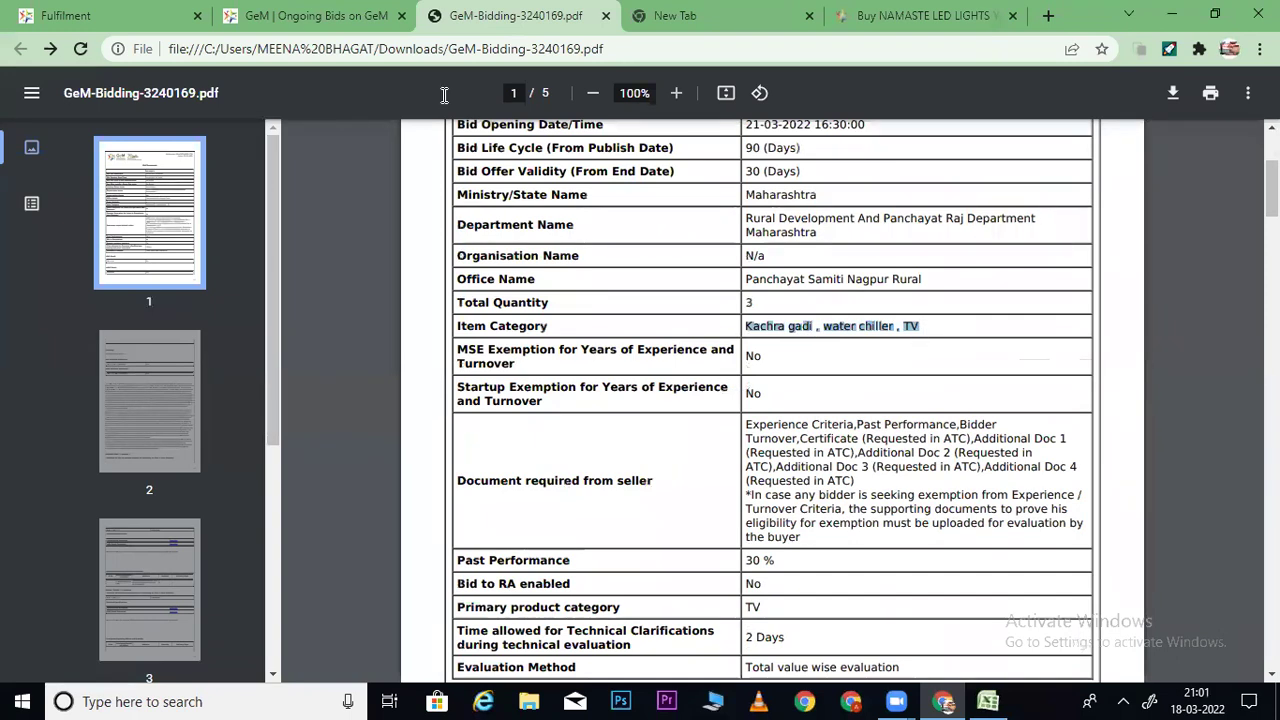
# Search the Bunch Bids/RAs list for bid number GEM/2022/B/2031715 and compare the listing with the bid document.
pyautogui.click(85, 12)
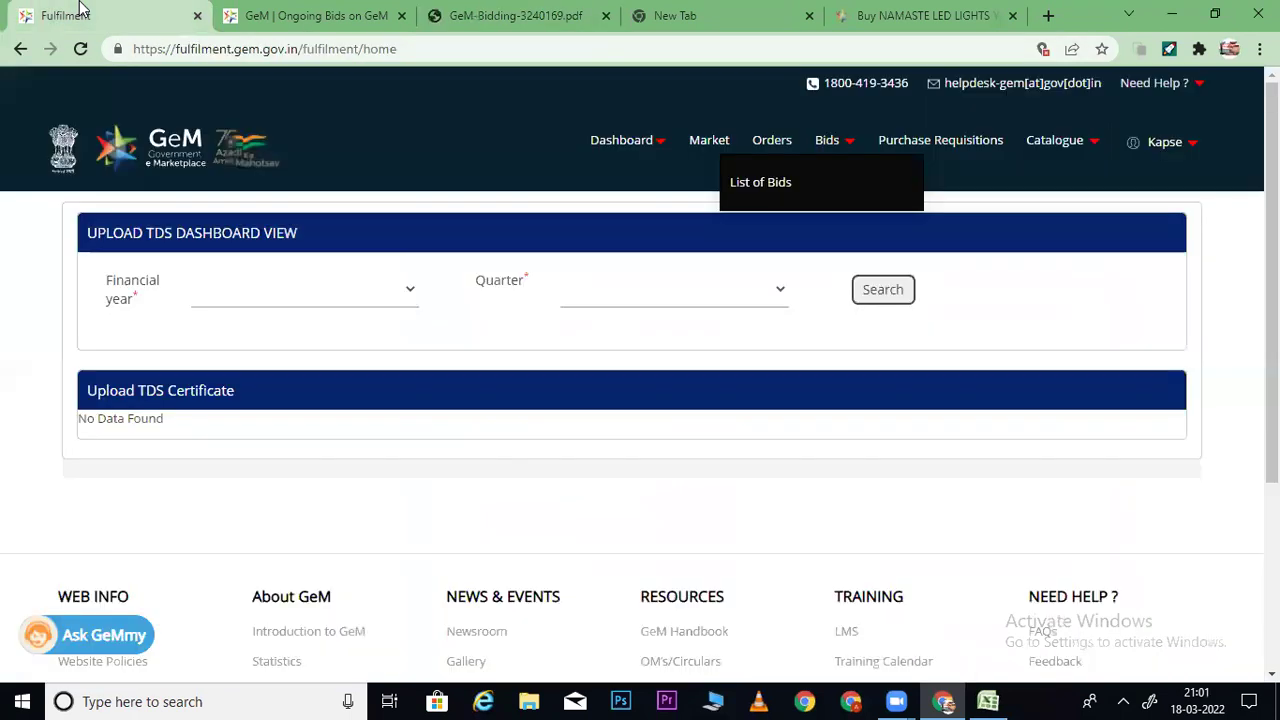
pyautogui.click(300, 18)
pyautogui.click(330, 292)
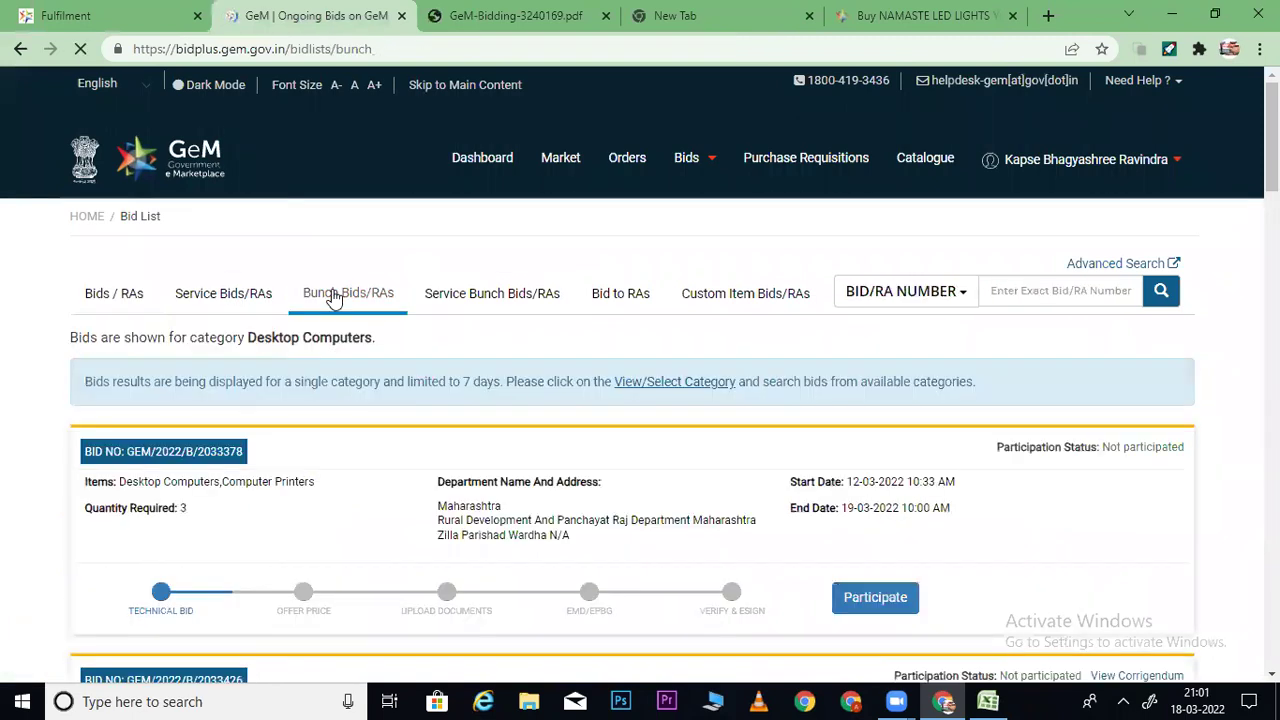
pyautogui.click(998, 289)
pyautogui.hotkey('ctrl', 'v')
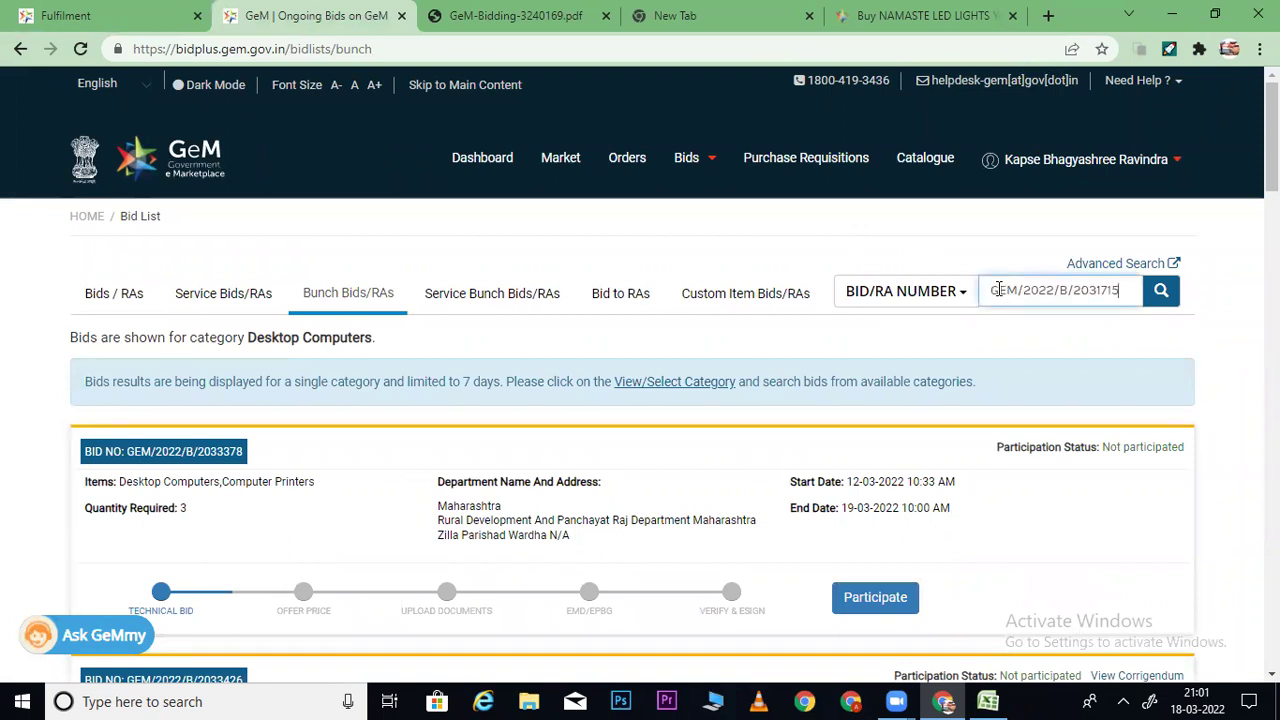
pyautogui.click(1161, 291)
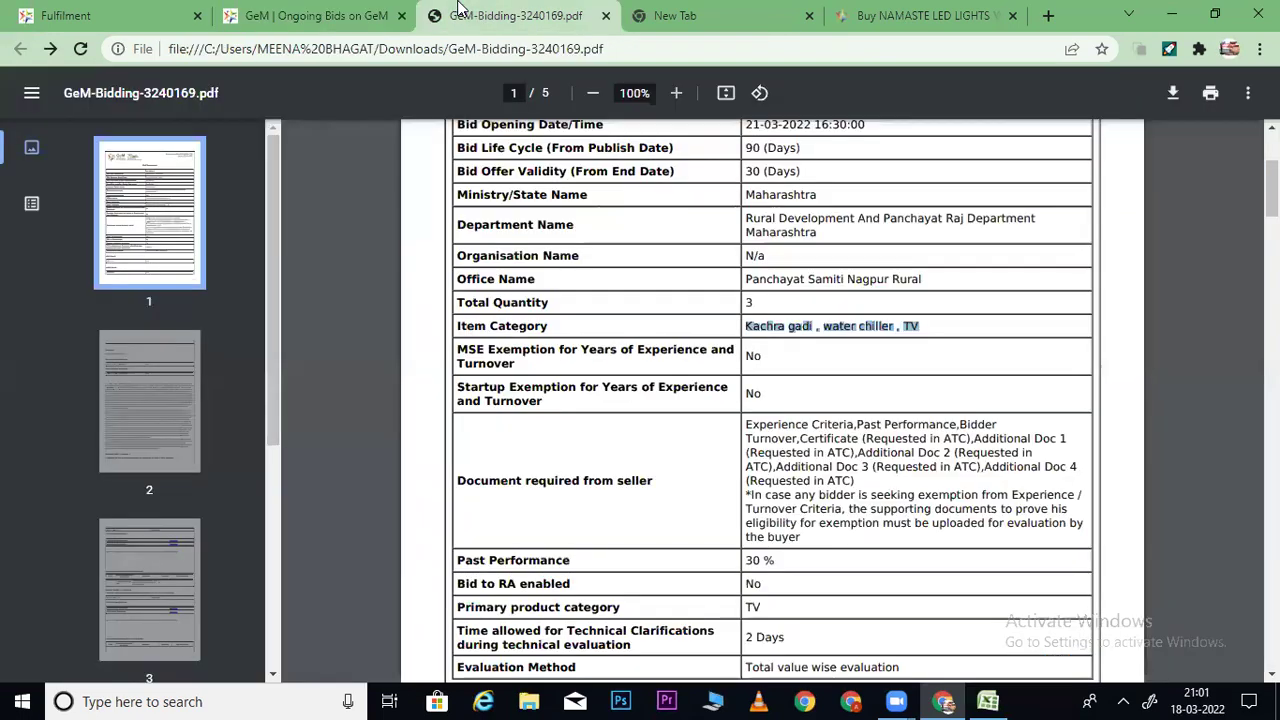
pyautogui.click(452, 14)
pyautogui.click(322, 12)
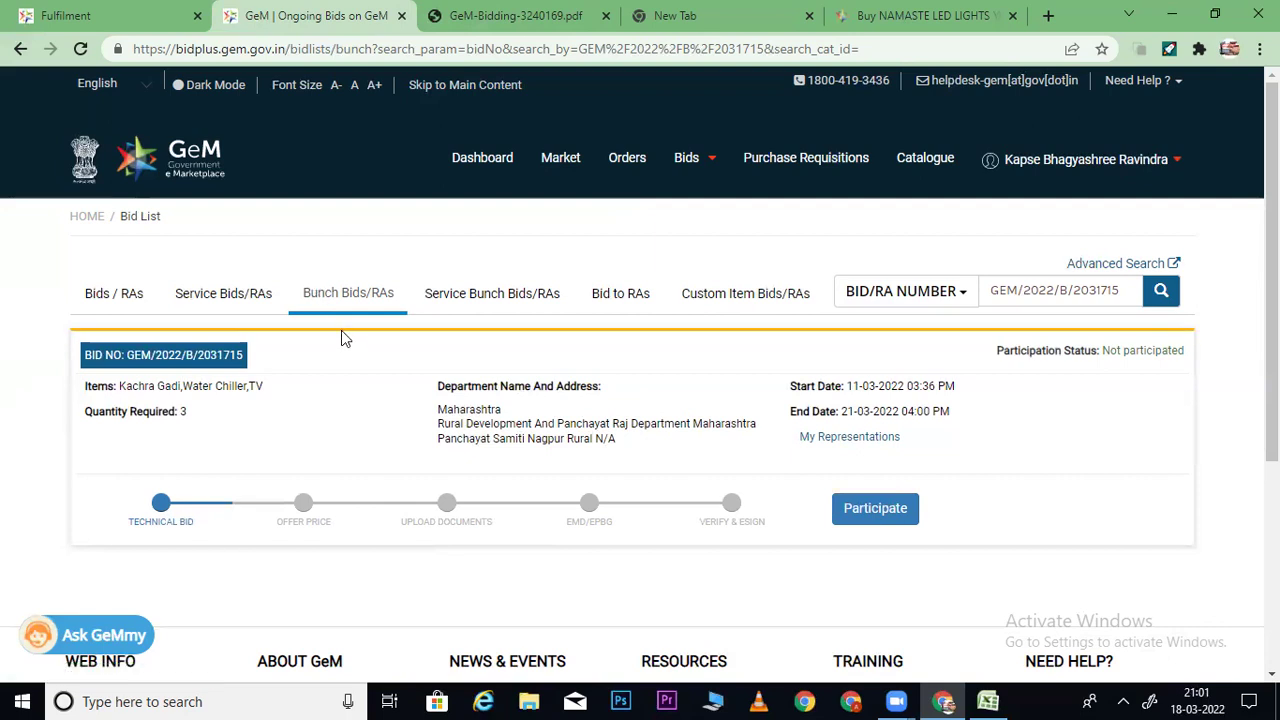
# Read the submission time limit in the bid's My Representations notes and check it against the bid's start date.
pyautogui.click(880, 508)
pyautogui.scroll(-1, 991, 360)
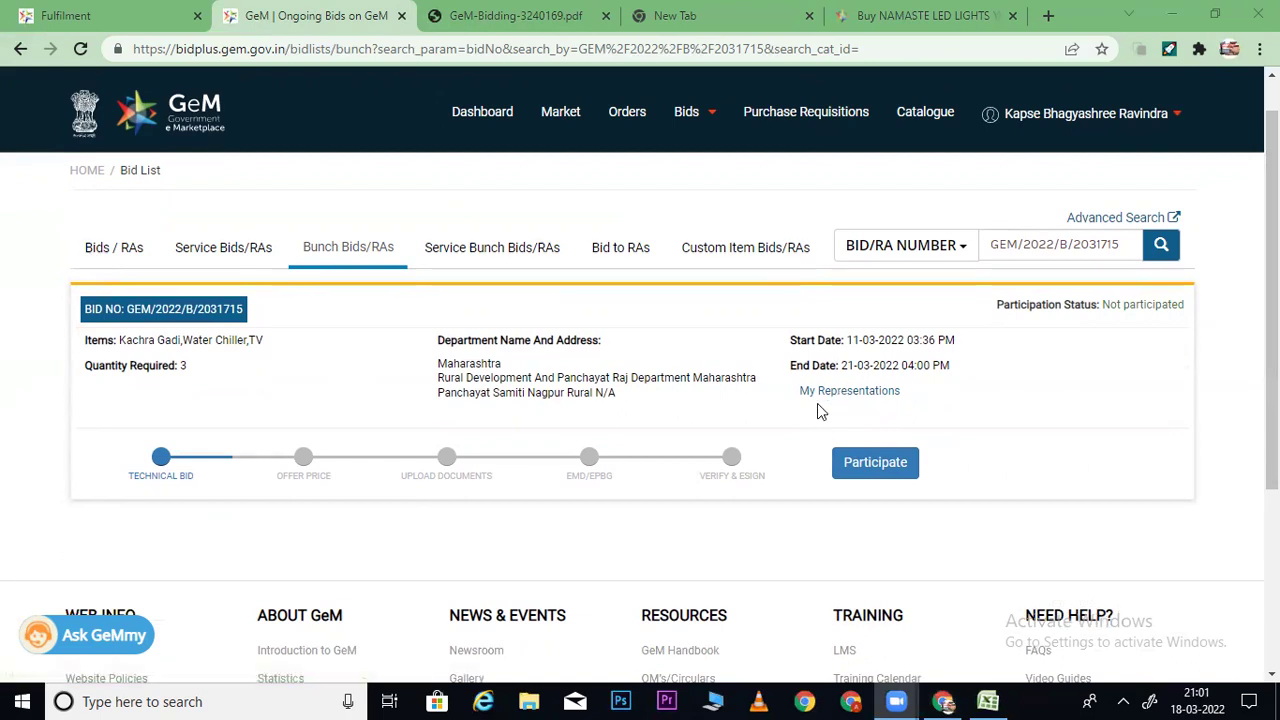
pyautogui.click(848, 392)
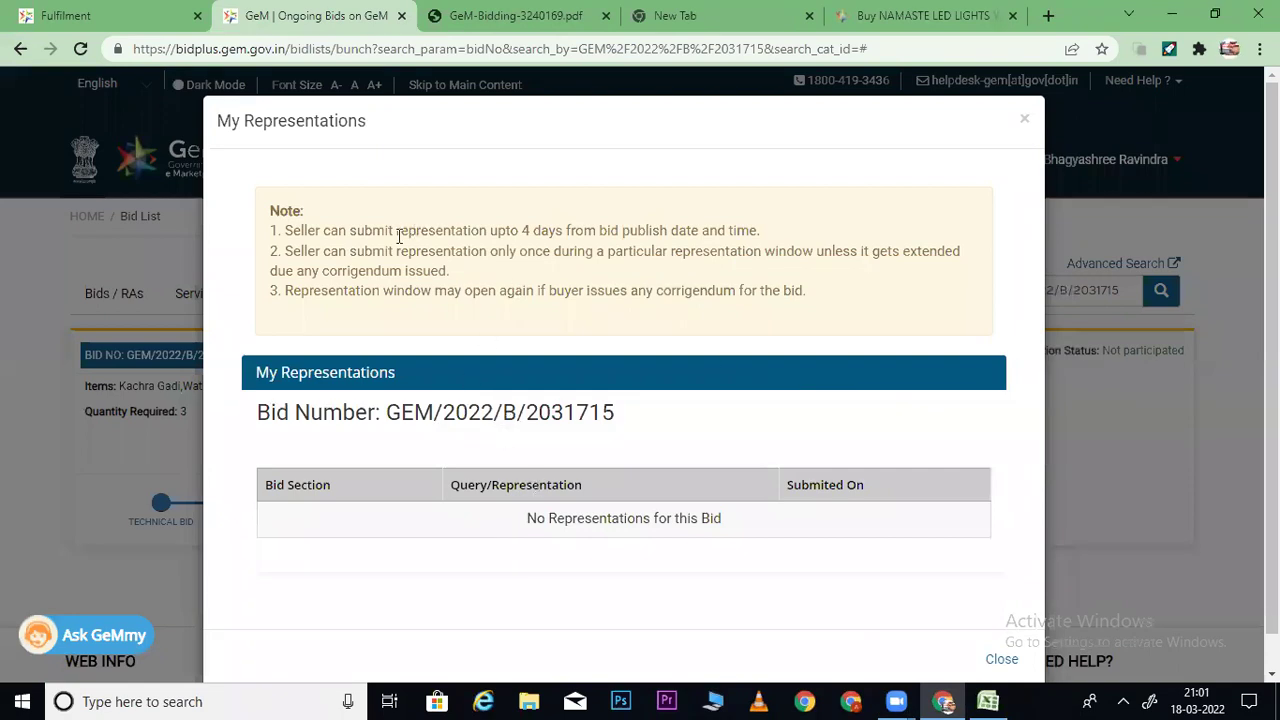
pyautogui.moveTo(322, 230); pyautogui.dragTo(752, 230)
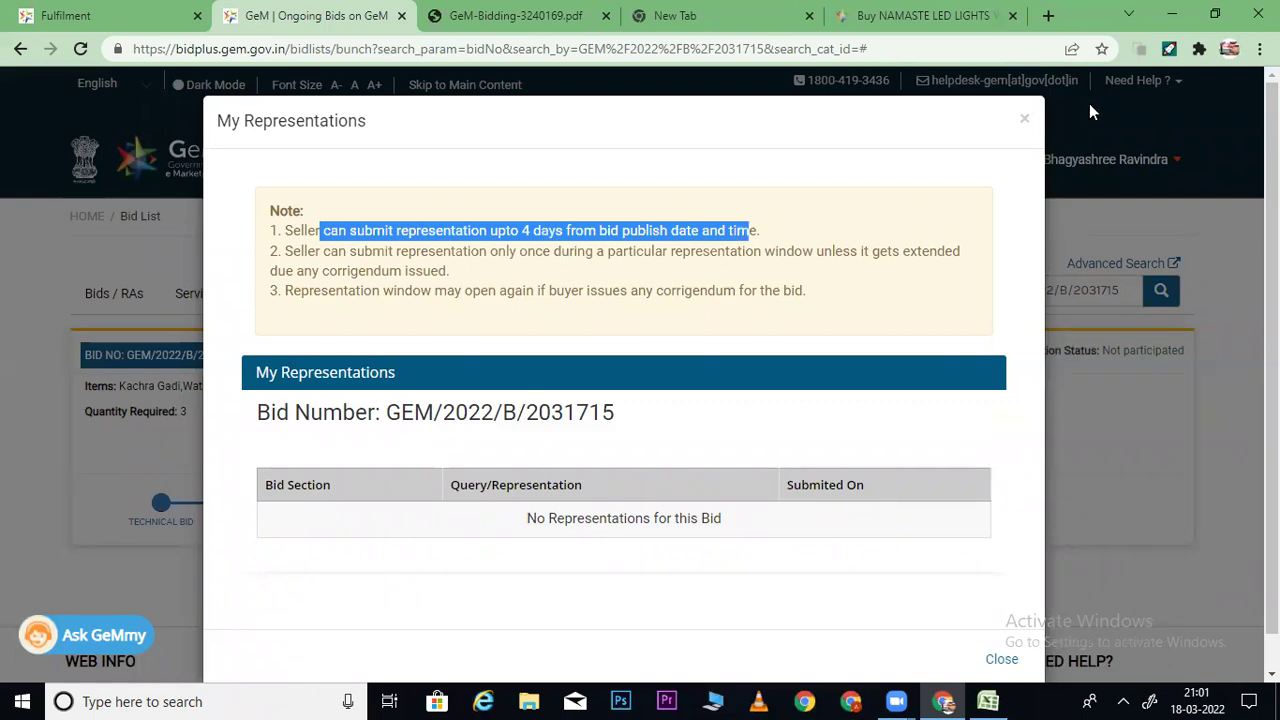
pyautogui.click(1027, 120)
pyautogui.moveTo(847, 386); pyautogui.dragTo(901, 386)
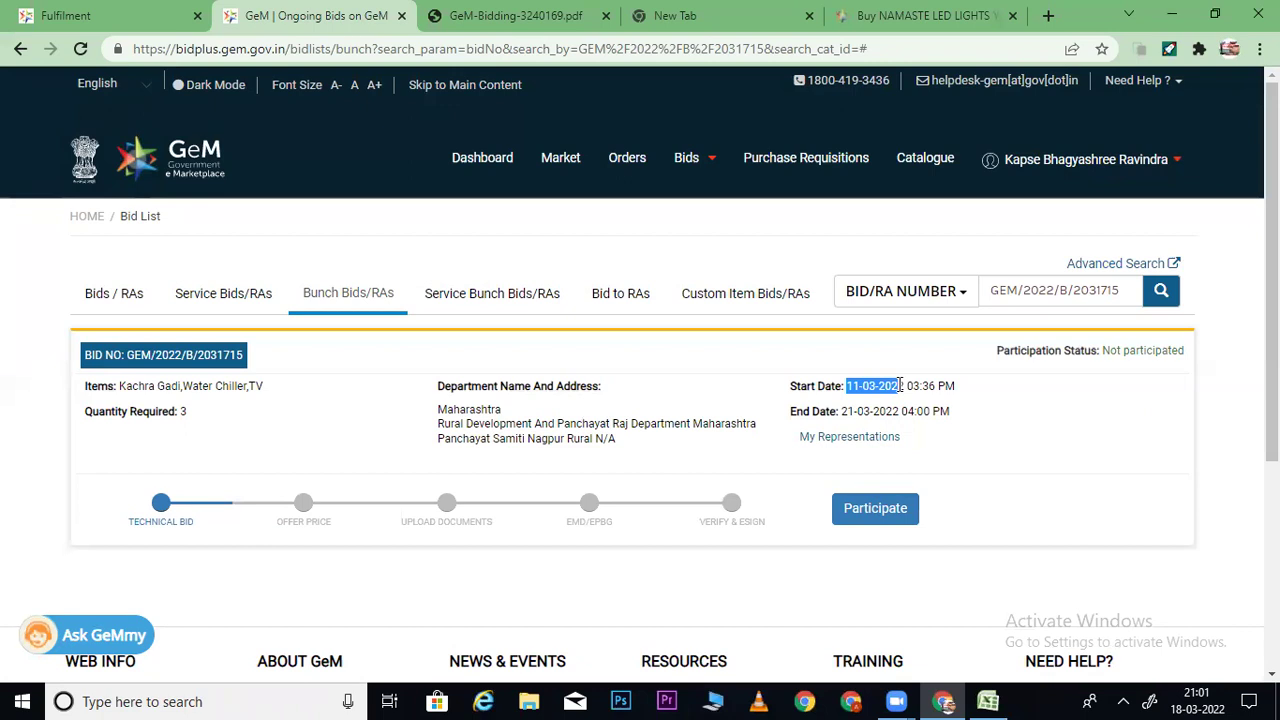
# Start participating in the Kachra Gadi, Water Chiller, TV bunch bid and open the item details for Item 1, Kachra Gadi.
pyautogui.scroll(-2, 512, 276)
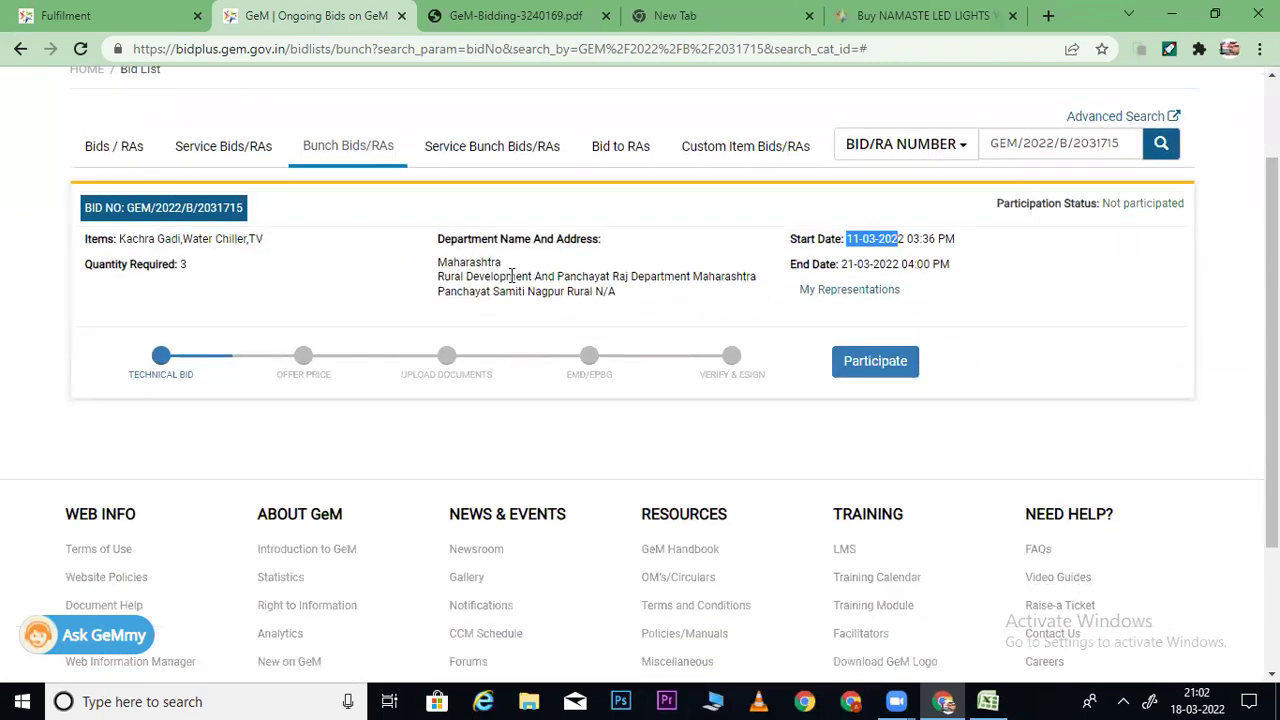
pyautogui.click(567, 438)
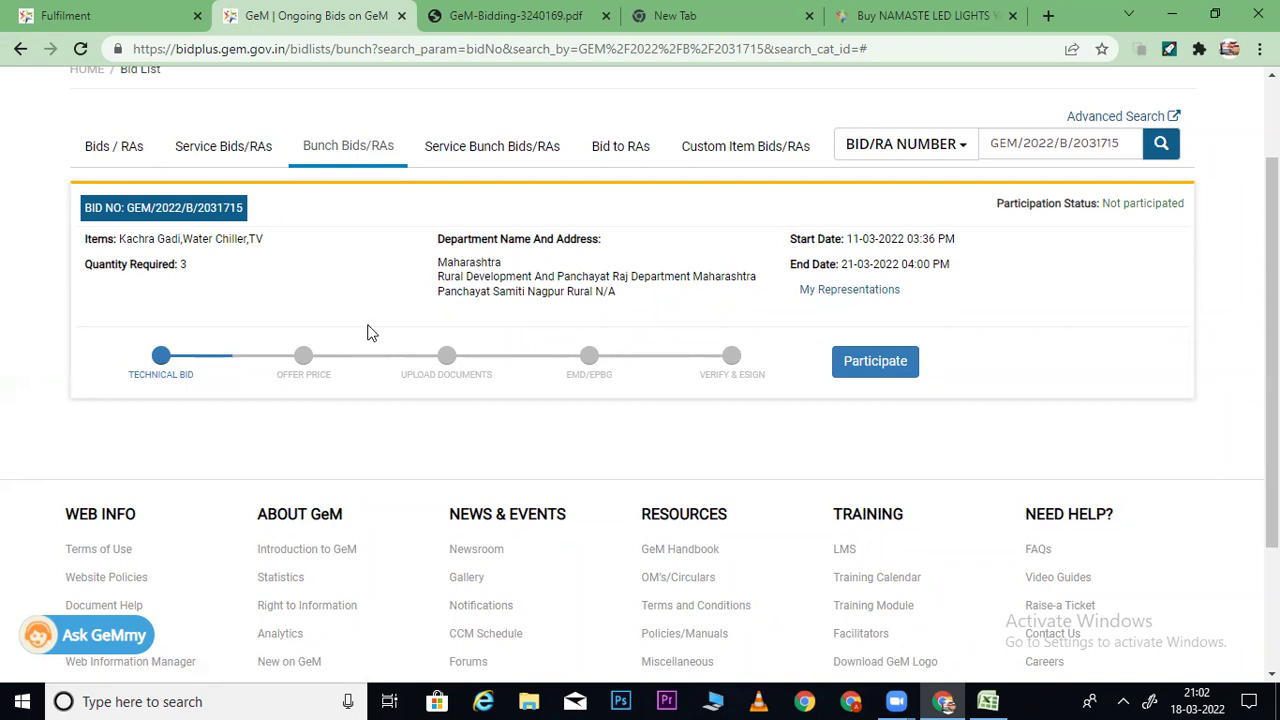
pyautogui.moveTo(119, 238); pyautogui.dragTo(266, 242)
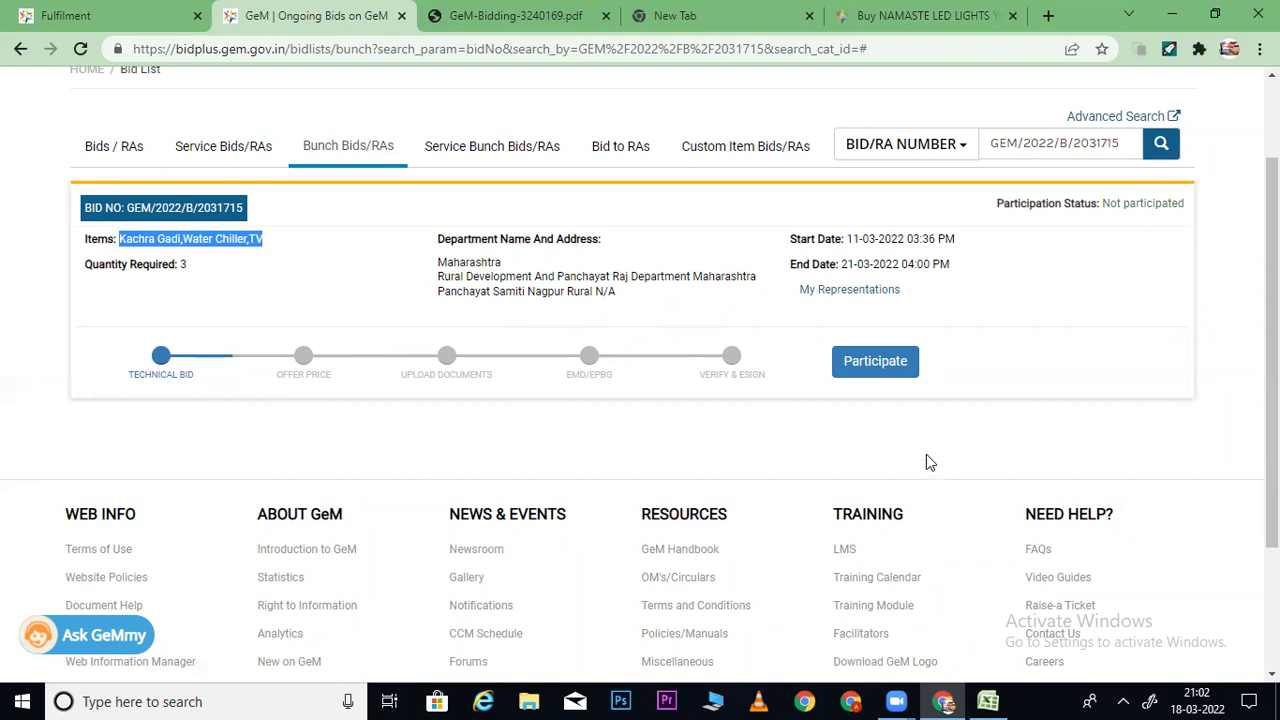
pyautogui.click(876, 362)
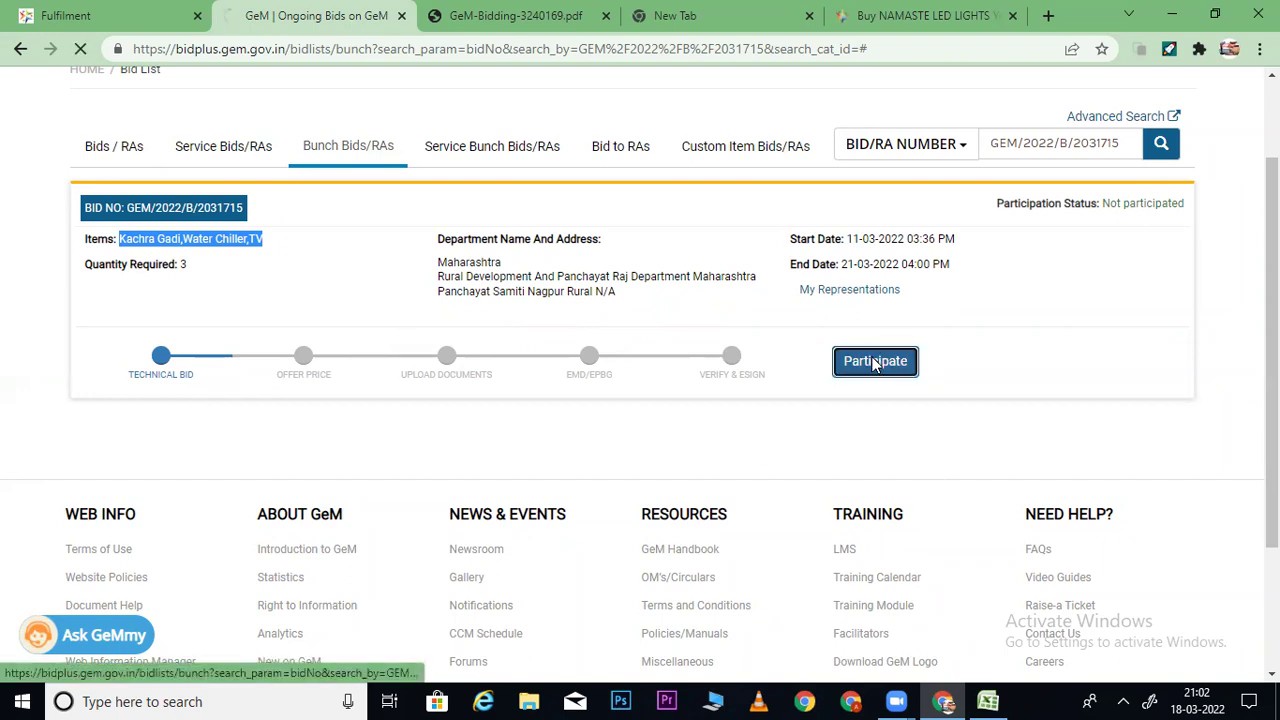
pyautogui.scroll(-3, 560, 330)
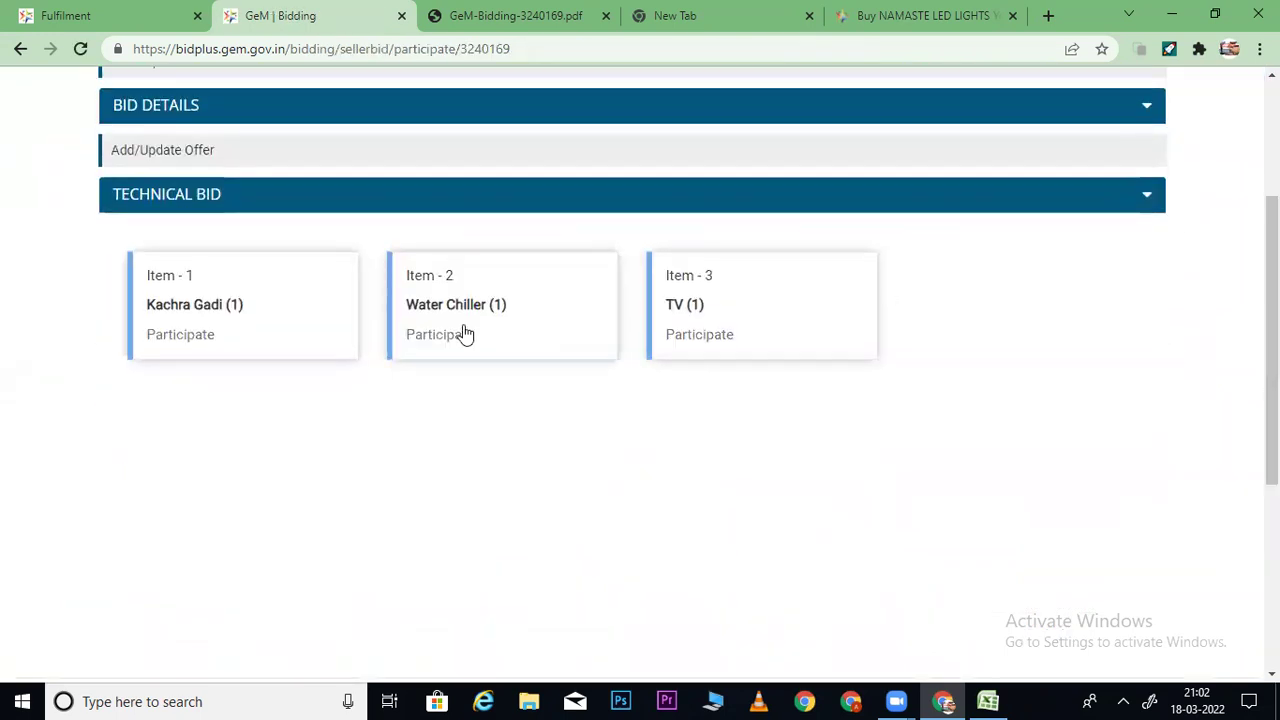
pyautogui.click(185, 338)
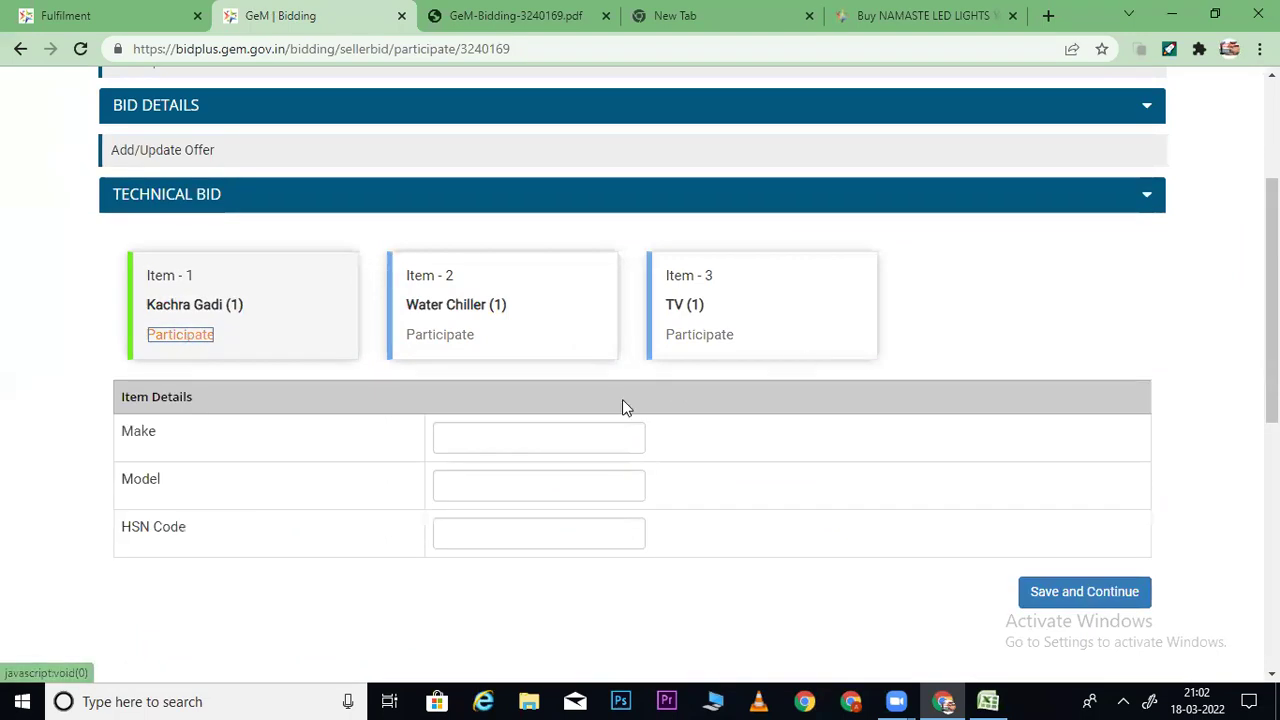
# Save Item 1, Kachra Gadi, in the technical bid with Make, Model and HSN Code left blank.
pyautogui.click(543, 438)
pyautogui.click(476, 482)
pyautogui.click(470, 528)
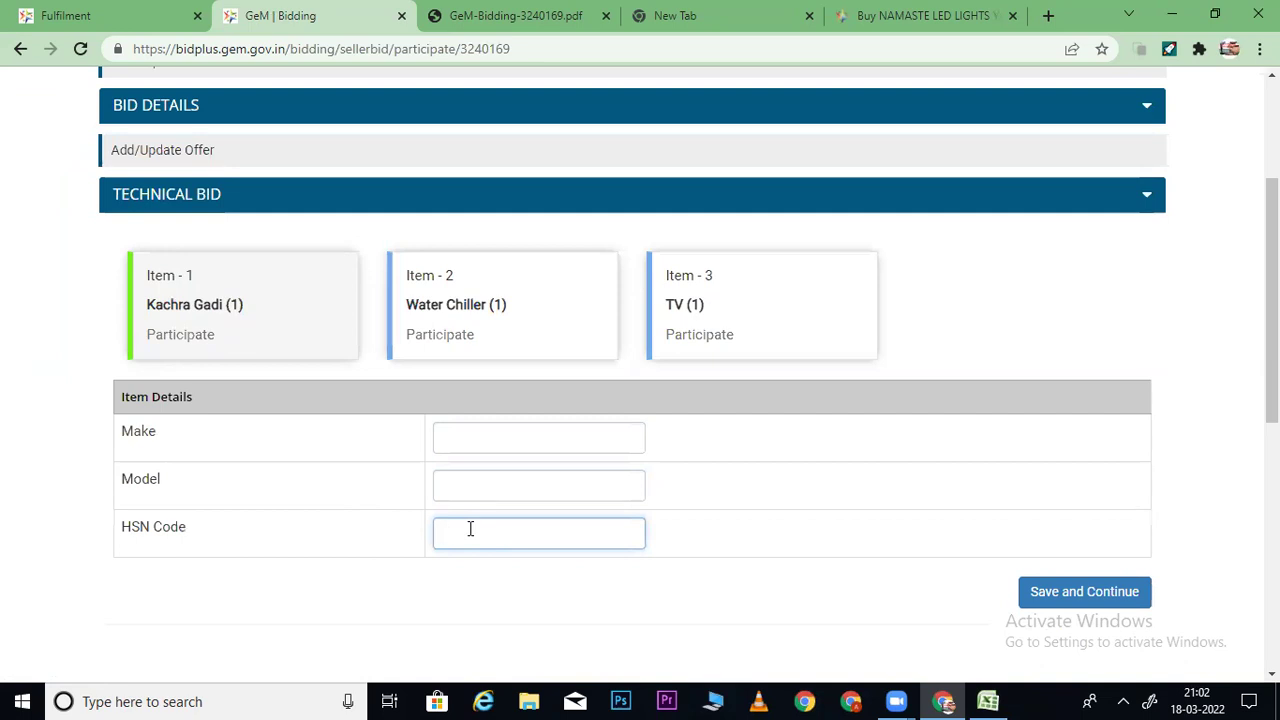
pyautogui.press('Tab')
pyautogui.press('Return')
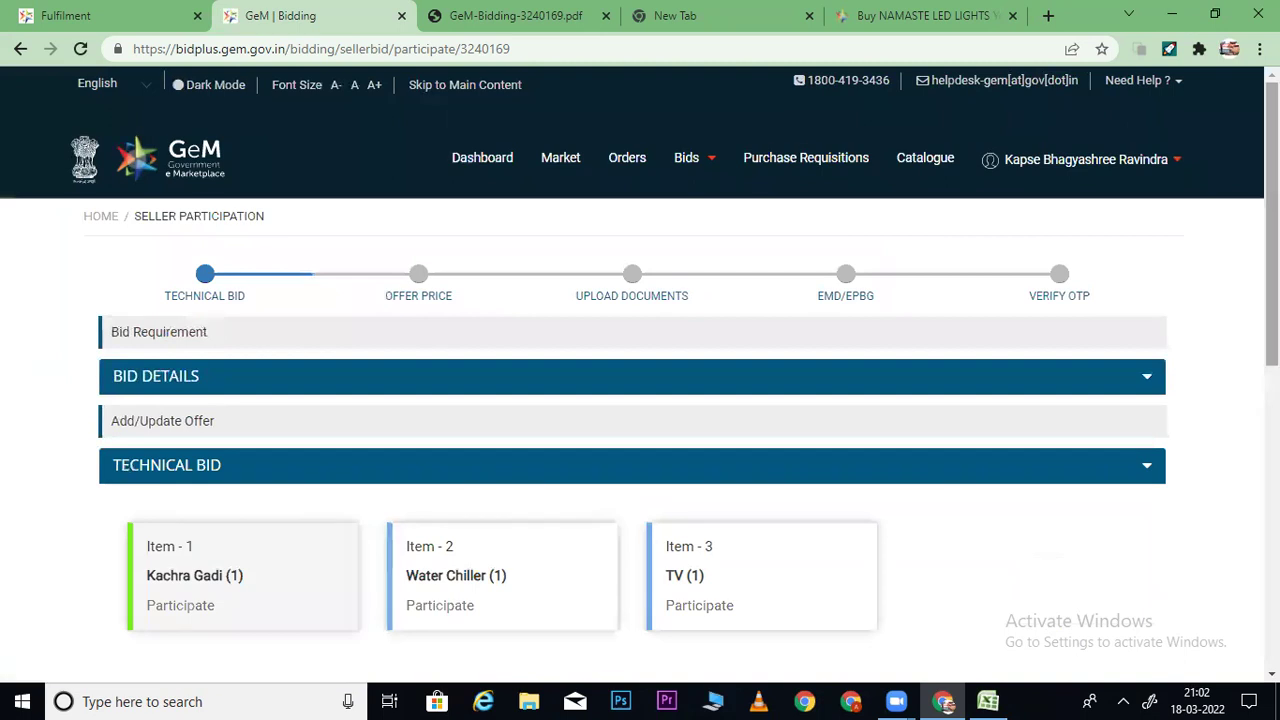
# Participate in Item 2, Water Chiller, and save it with the item details left blank.
pyautogui.scroll(-2, 537, 349)
pyautogui.click(440, 362)
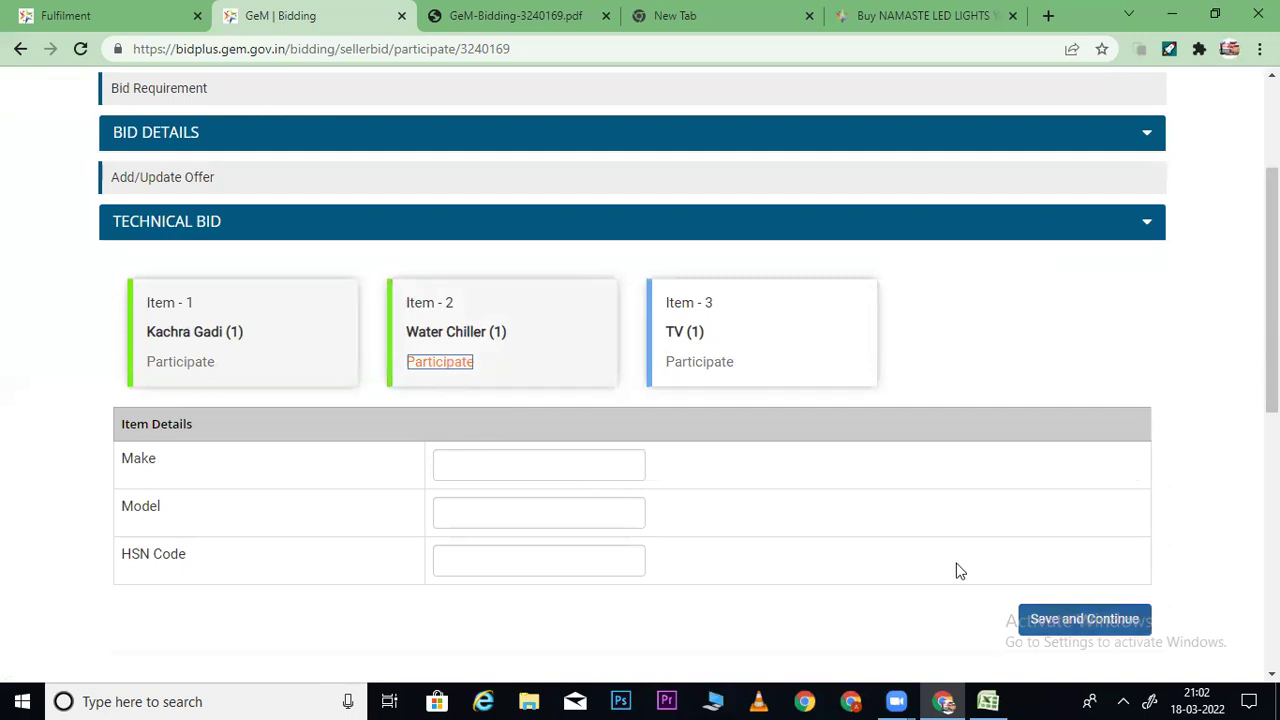
pyautogui.press('F5')
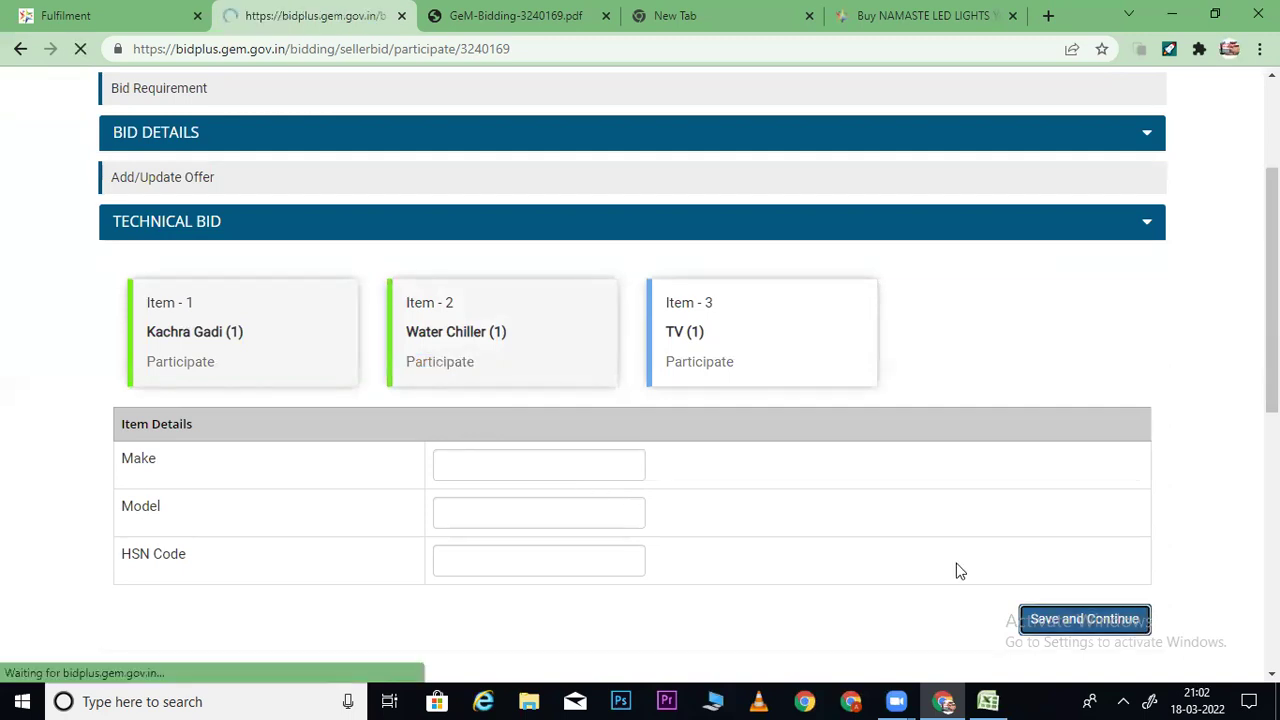
# Participate in Item 3, TV, save it with blank item details, and continue to the offer price stage.
pyautogui.scroll(-3, 1240, 389)
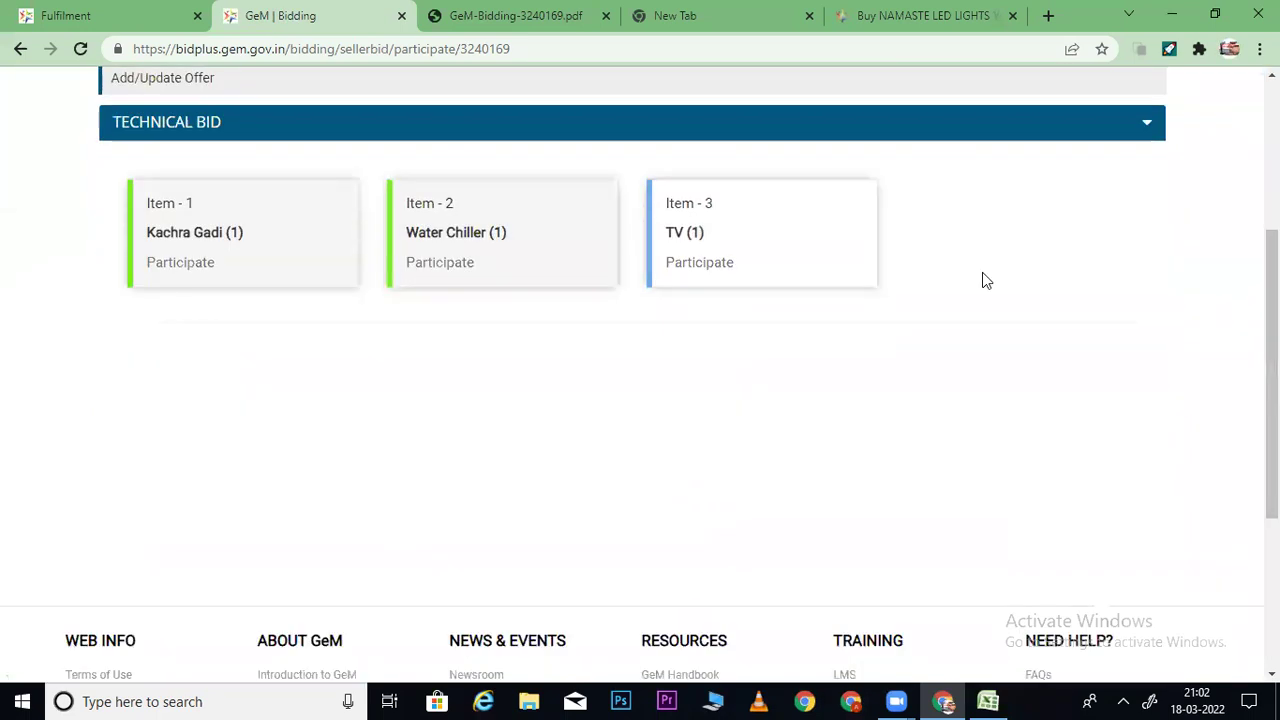
pyautogui.click(708, 280)
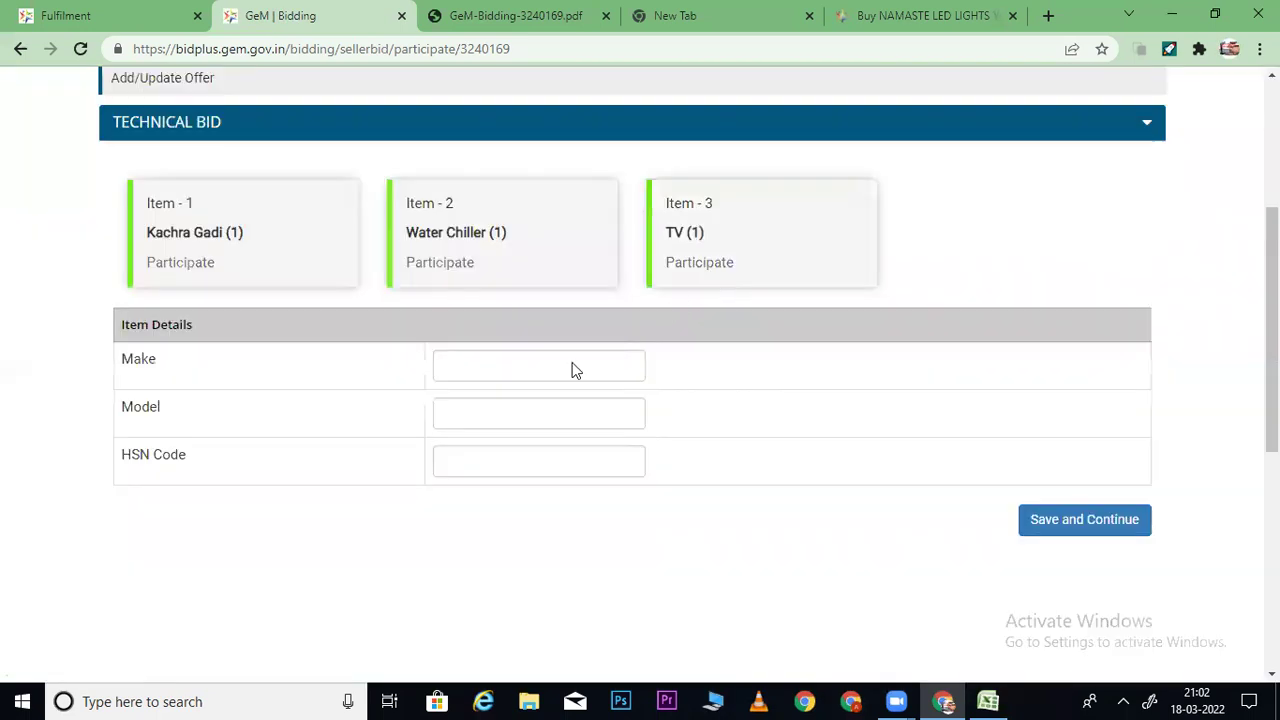
pyautogui.click(457, 373)
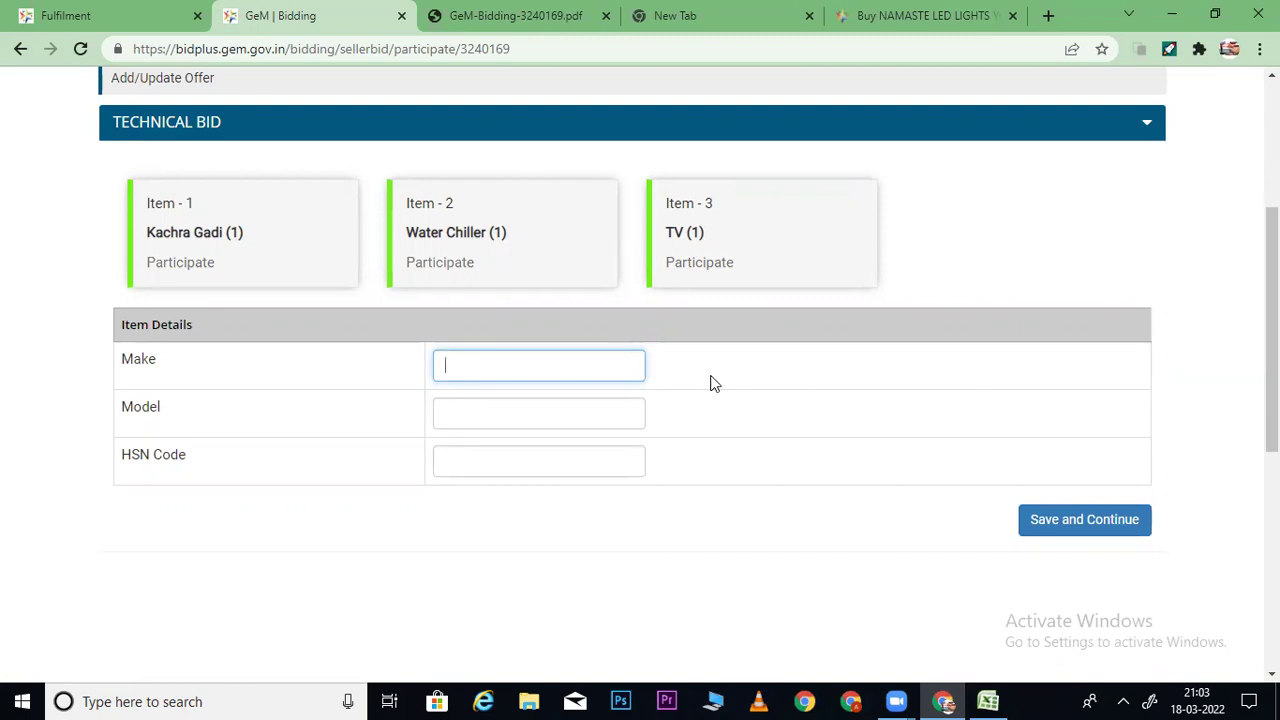
pyautogui.click(1080, 531)
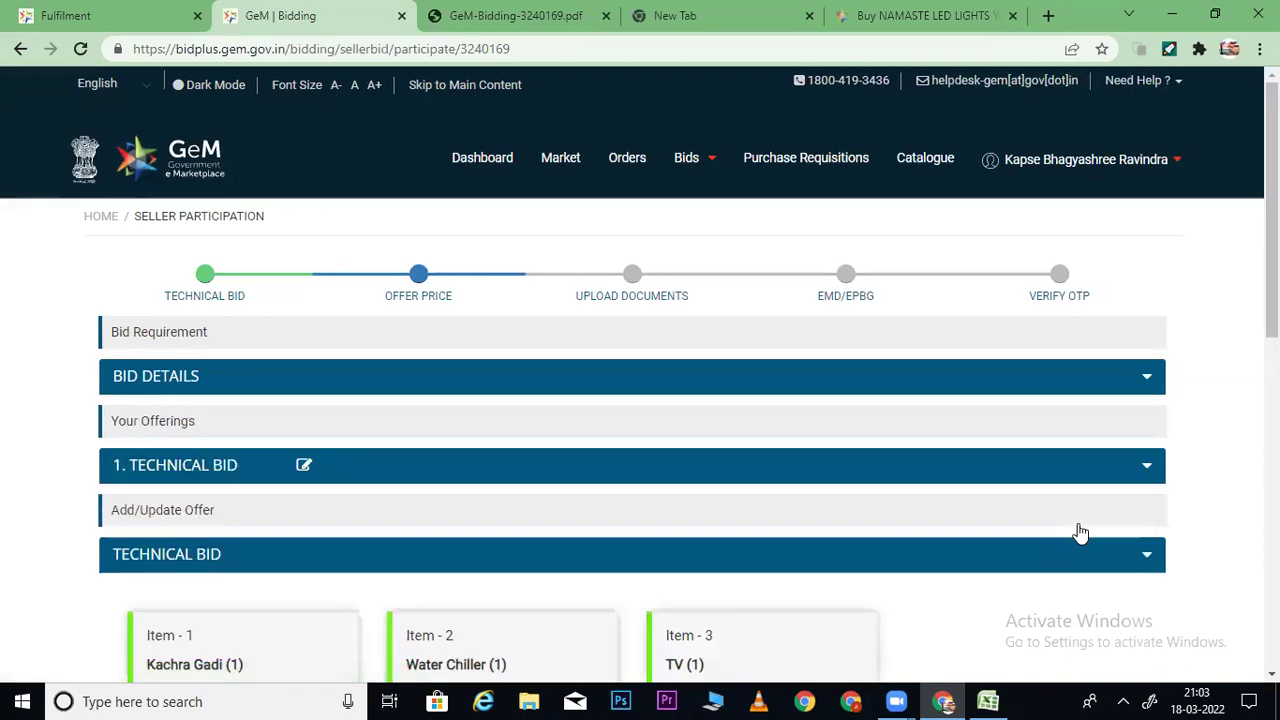
pyautogui.scroll(-3, 1080, 533)
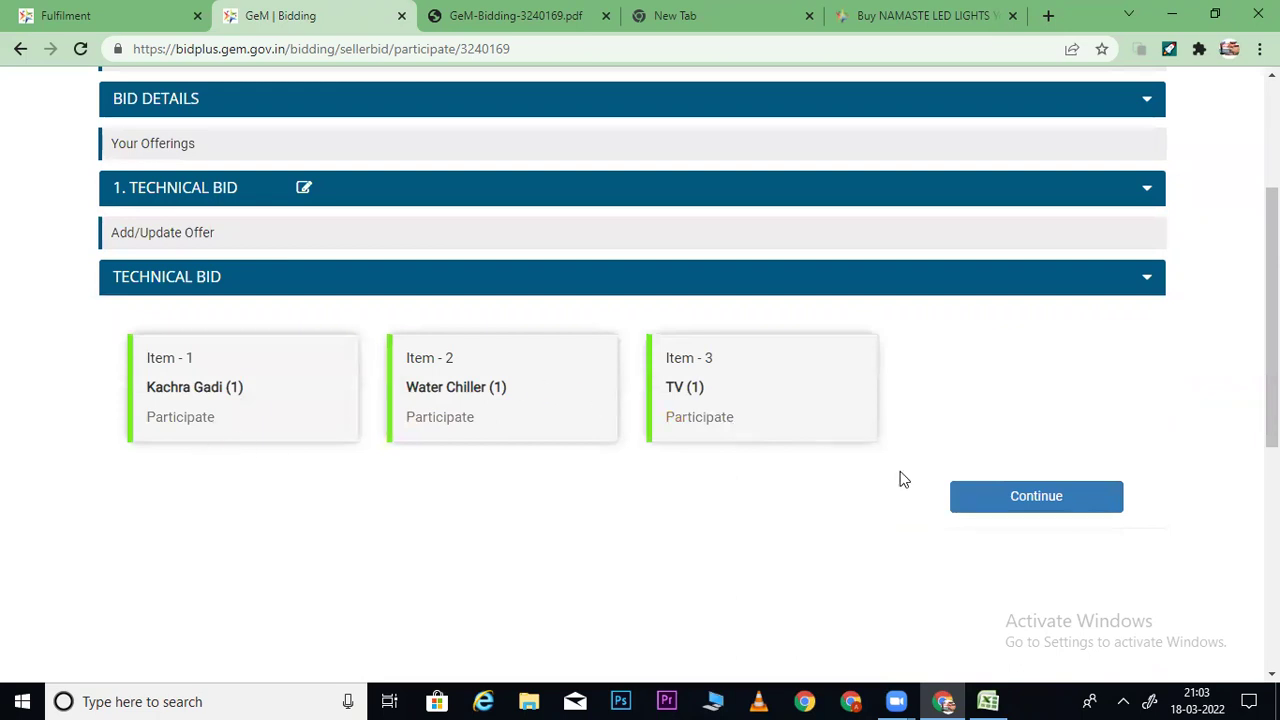
pyautogui.click(992, 506)
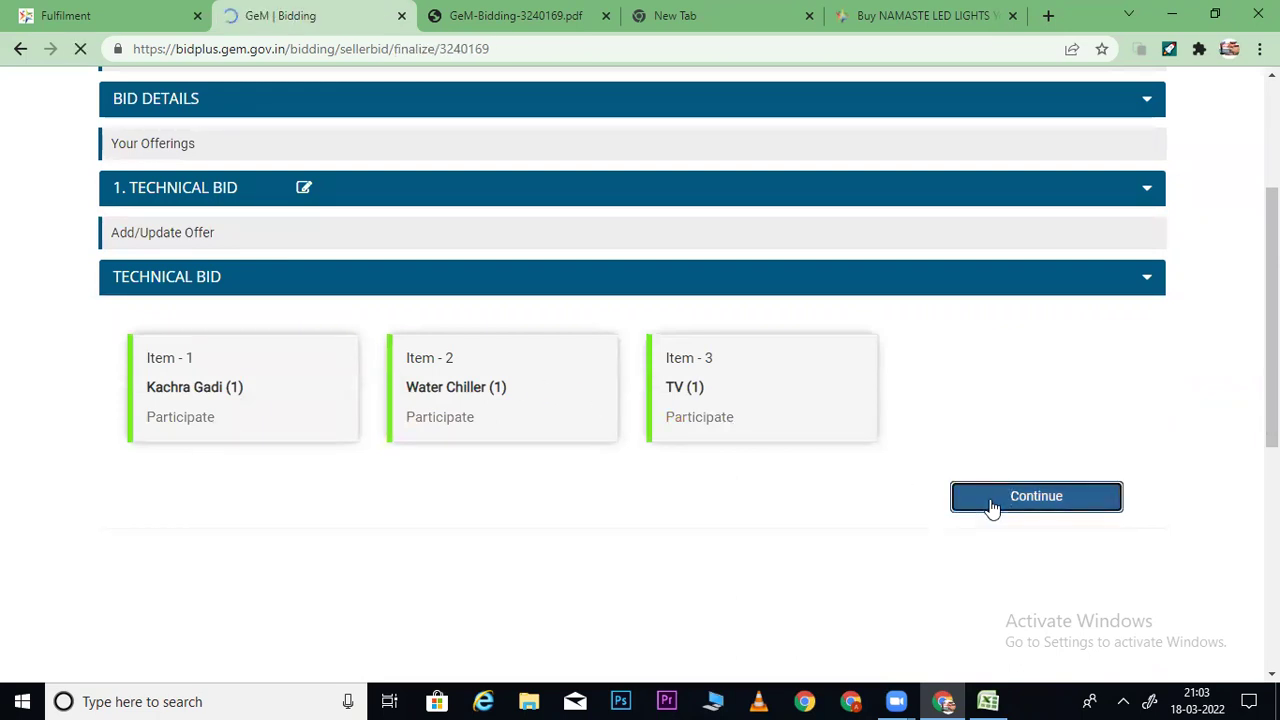
# Set the unit offer prices to 550000 for Kachra Gadi, 80000 for Water Chiller and 50000 for TV.
pyautogui.scroll(-4, 1270, 300)
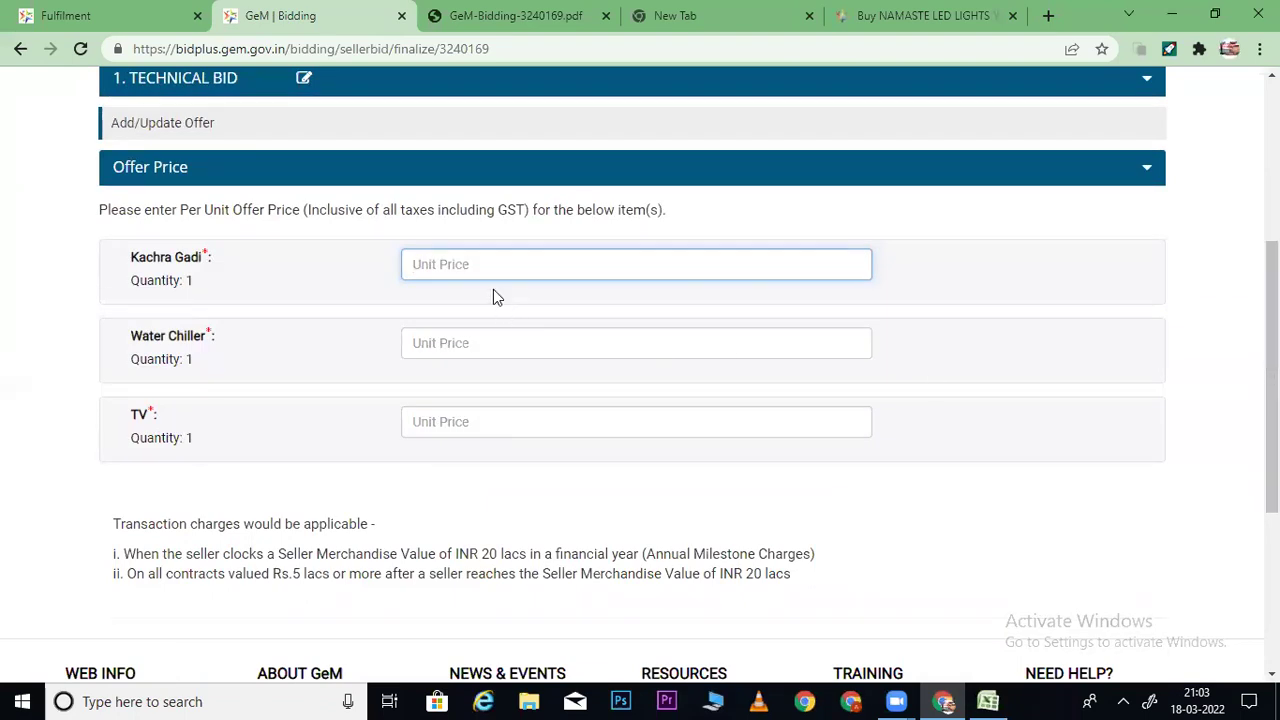
pyautogui.write('550000')
pyautogui.click(946, 271)
pyautogui.click(472, 348)
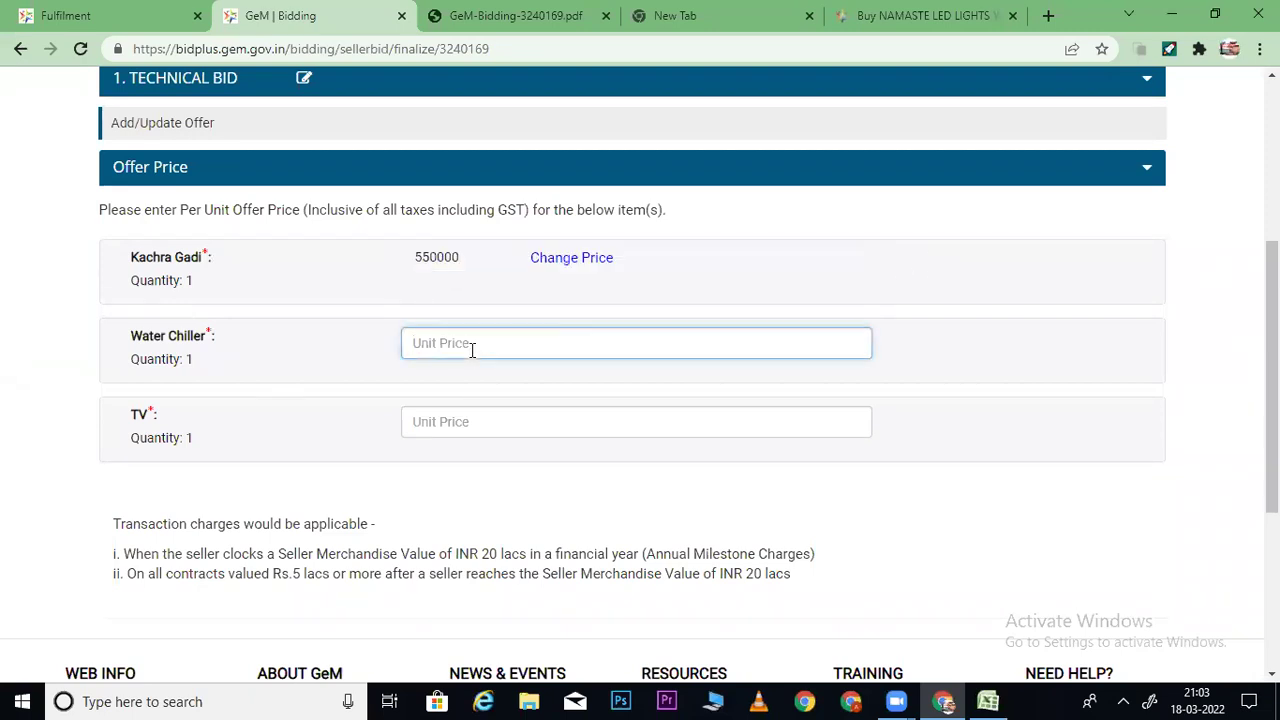
pyautogui.write('80000')
pyautogui.click(998, 436)
pyautogui.click(605, 423)
pyautogui.write('50')
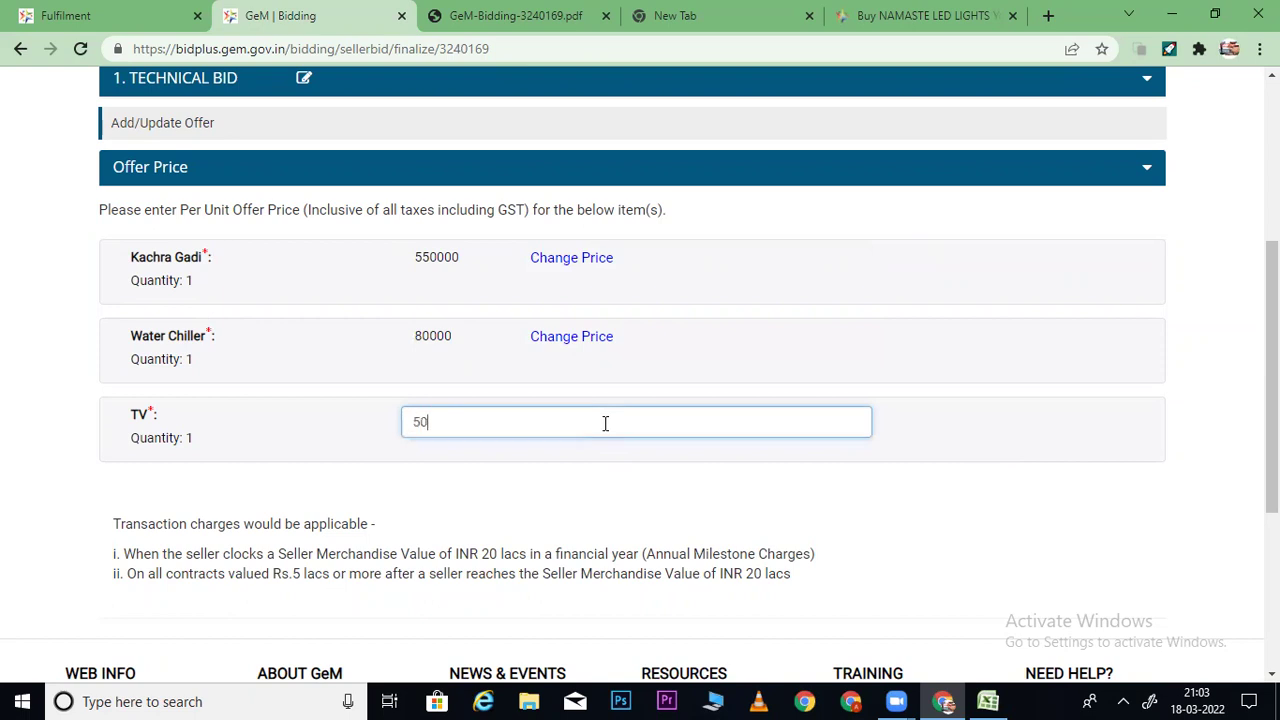
pyautogui.write('000')
pyautogui.click(720, 510)
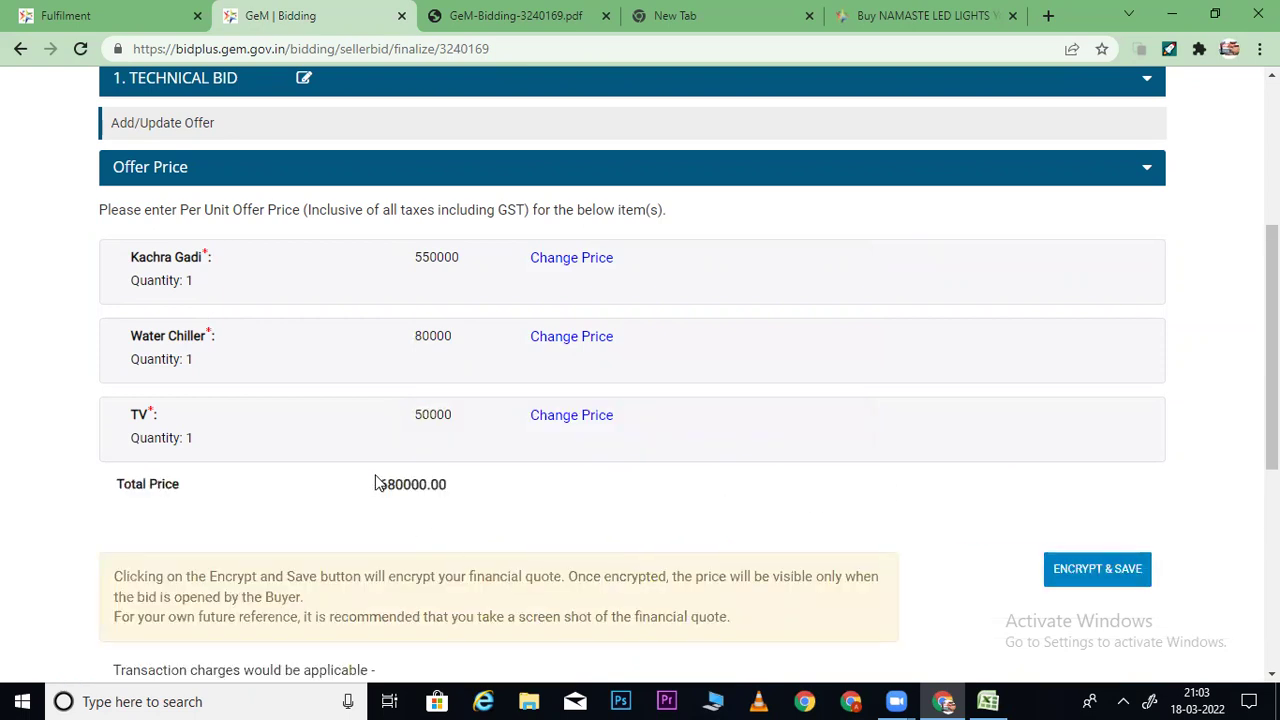
# Encrypt and save the financial quote for the three items, accepting the encryption prompt.
pyautogui.click(1074, 573)
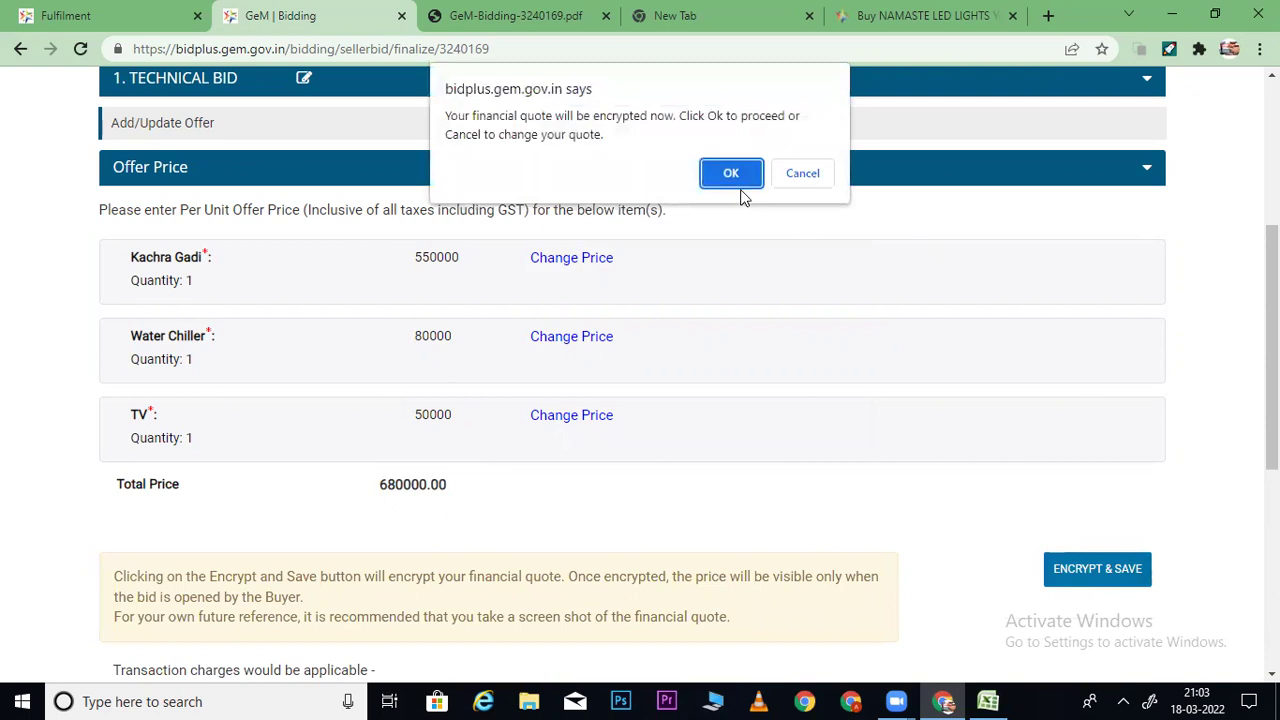
pyautogui.click(731, 172)
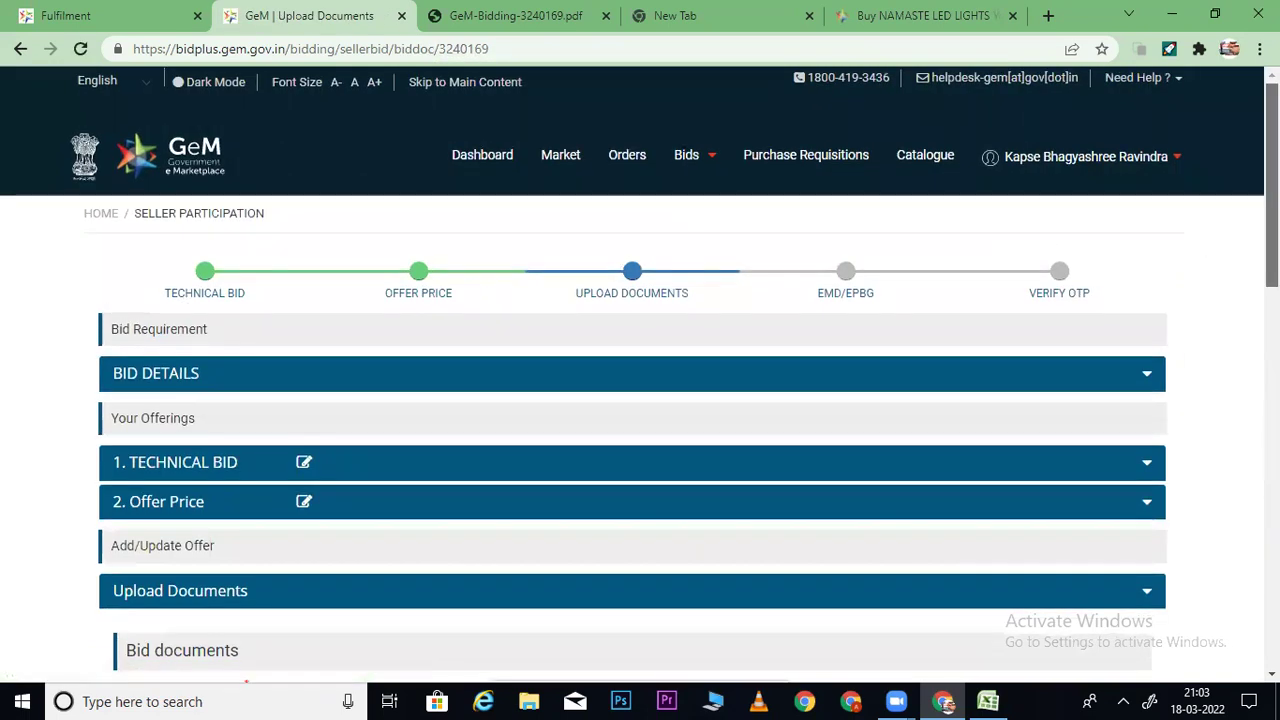
# Compare the requested bid document uploads with the Document required from seller entry in the bid PDF.
pyautogui.scroll(-4, 700, 309)
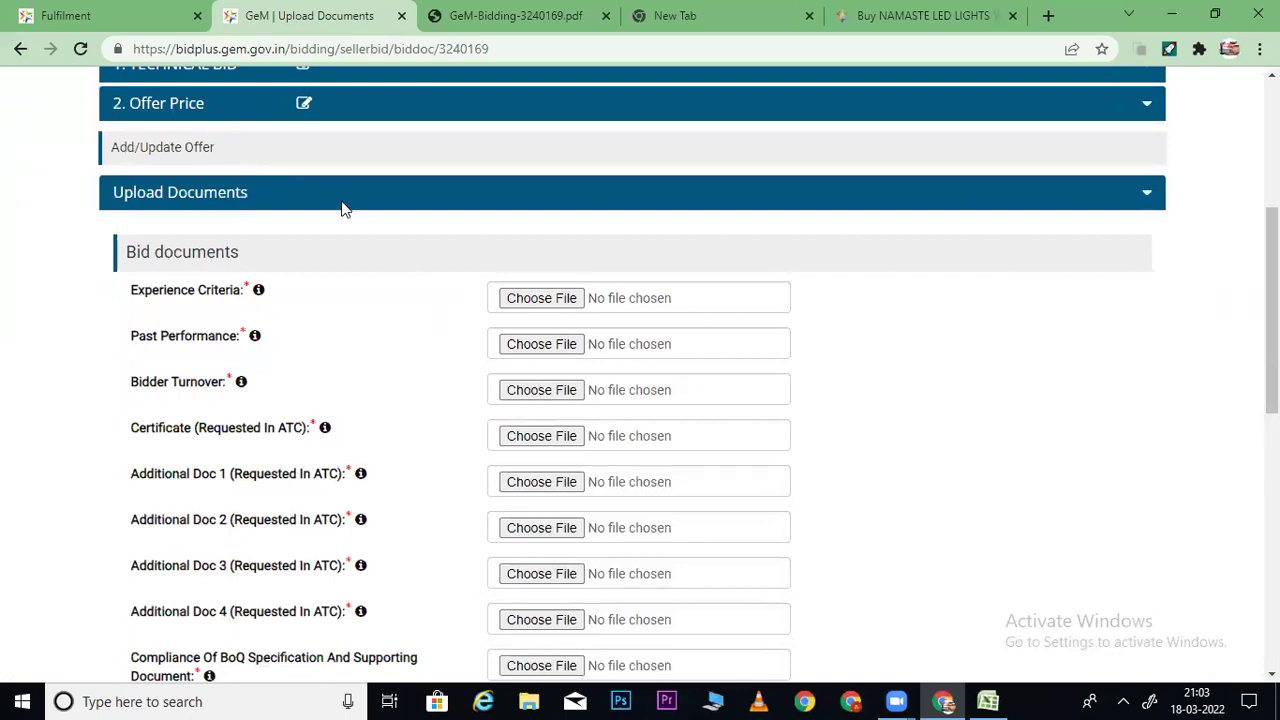
pyautogui.click(512, 15)
pyautogui.moveTo(755, 428); pyautogui.dragTo(887, 523)
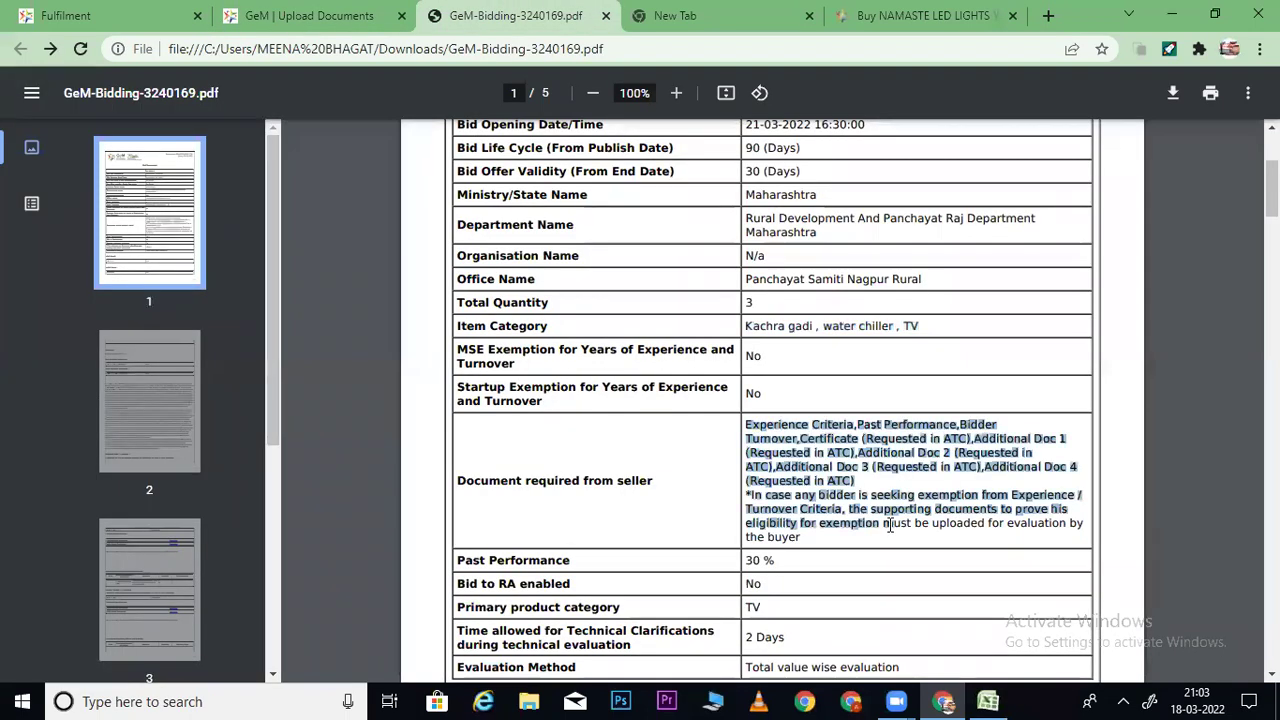
pyautogui.click(280, 16)
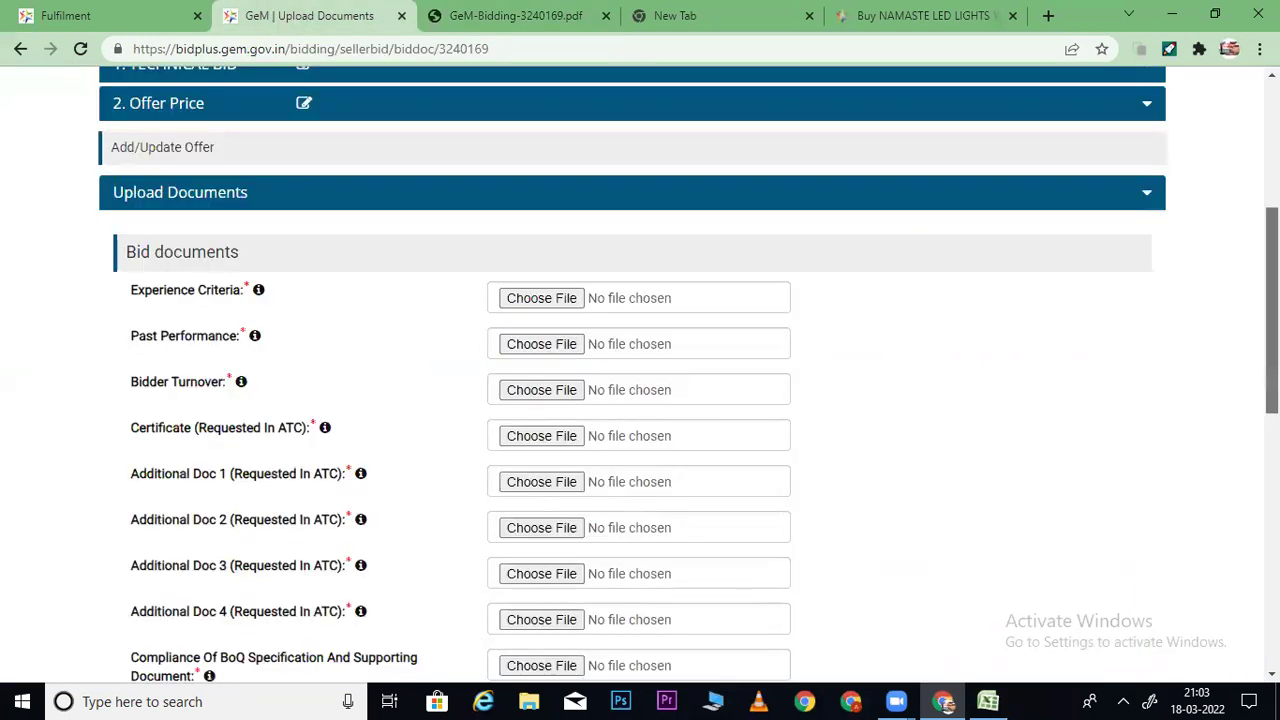
pyautogui.scroll(-1, 1271, 310)
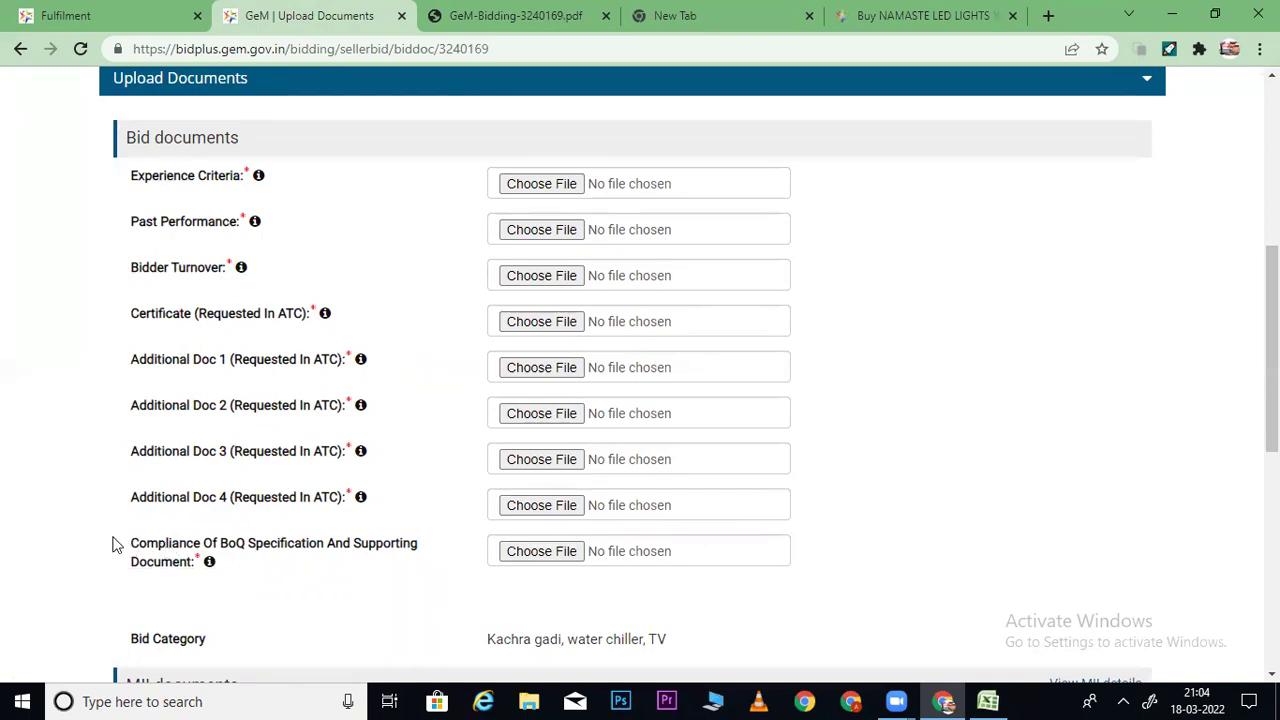
# Examine the Compliance of BoQ Specification and Supporting Document requirement among the bid documents.
pyautogui.moveTo(138, 546); pyautogui.dragTo(197, 562)
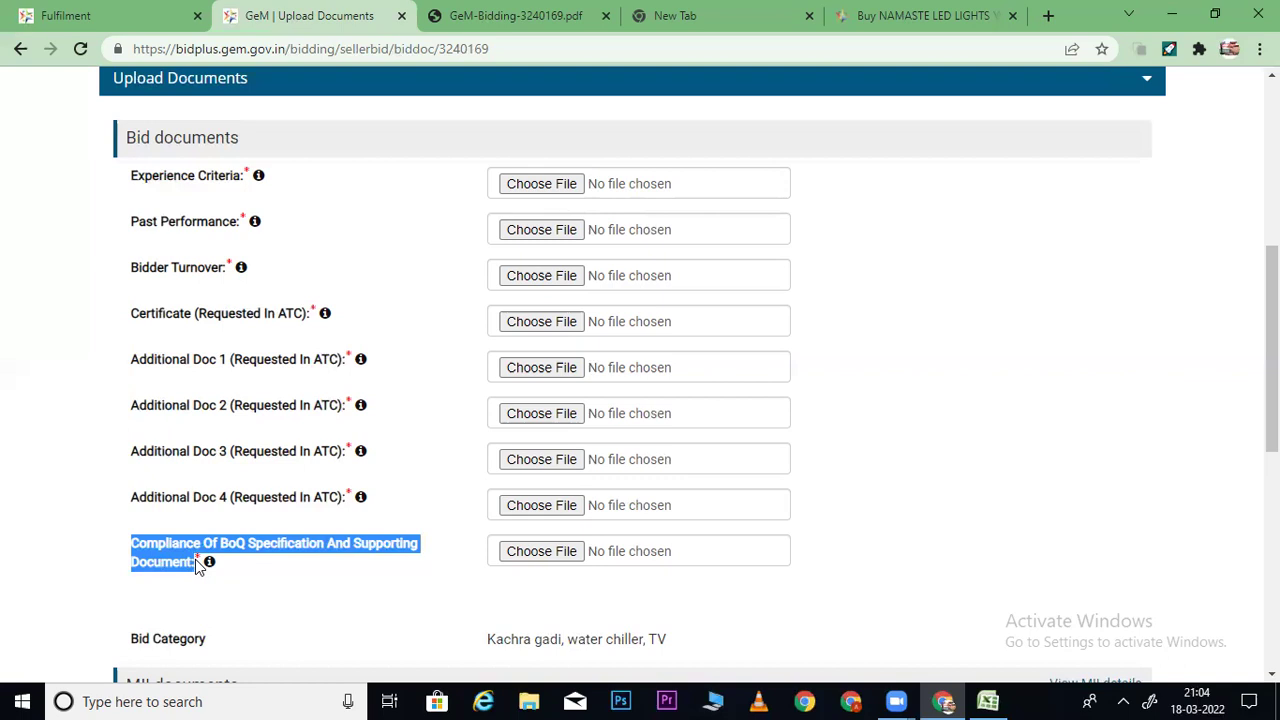
pyautogui.click(248, 570)
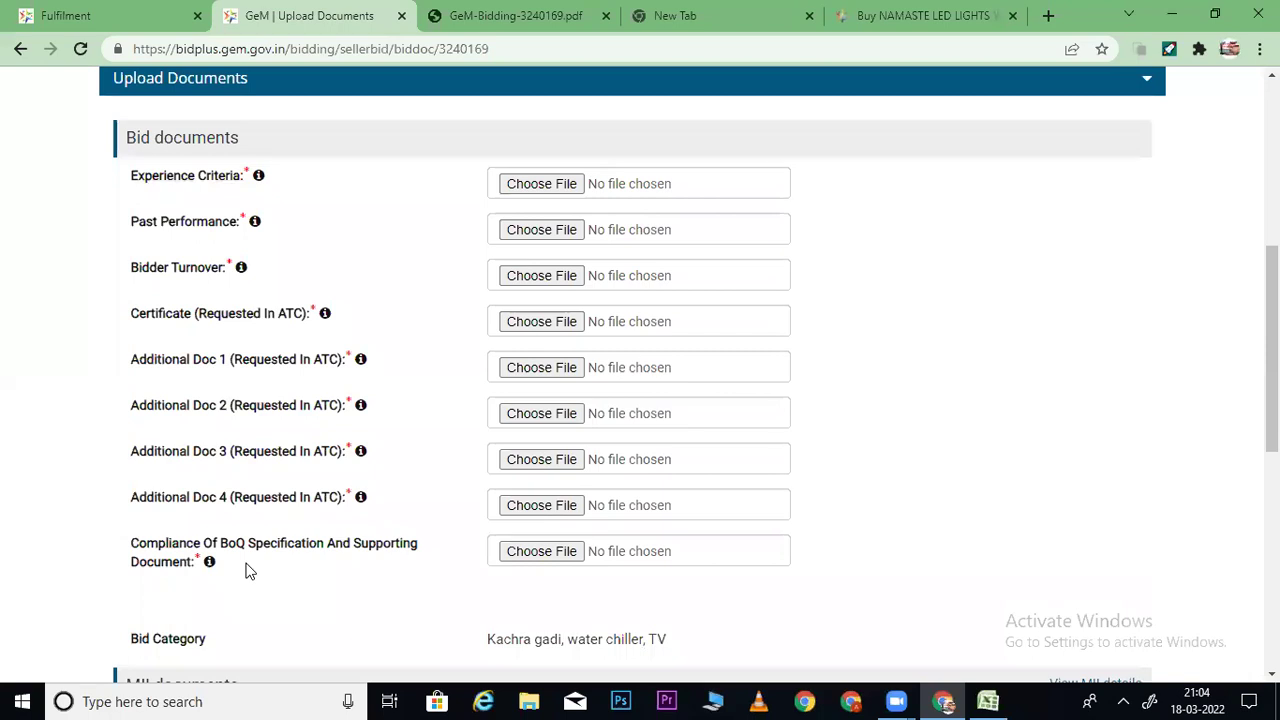
pyautogui.moveTo(128, 544); pyautogui.dragTo(207, 564)
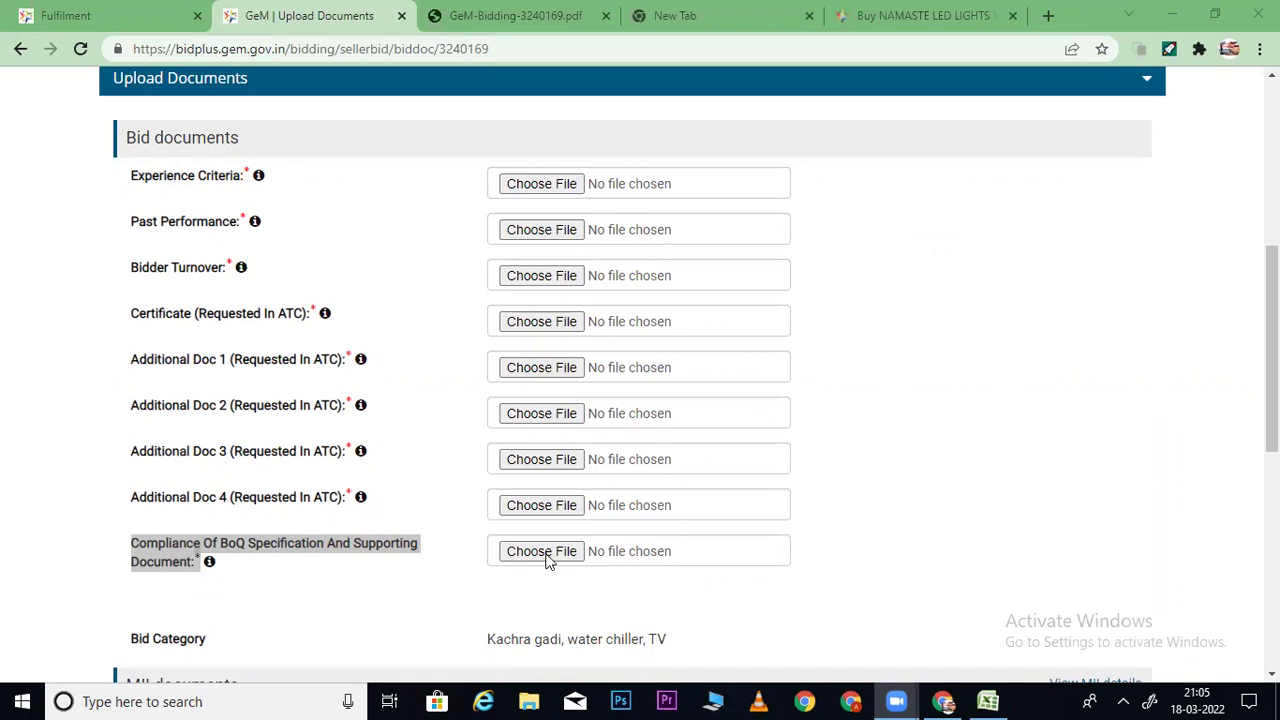
# Declare the offering Make in India (MII) compliant by answering Yes in the MII documents section.
pyautogui.moveTo(1272, 350); pyautogui.dragTo(1272, 414)
pyautogui.scroll(1, 740, 477)
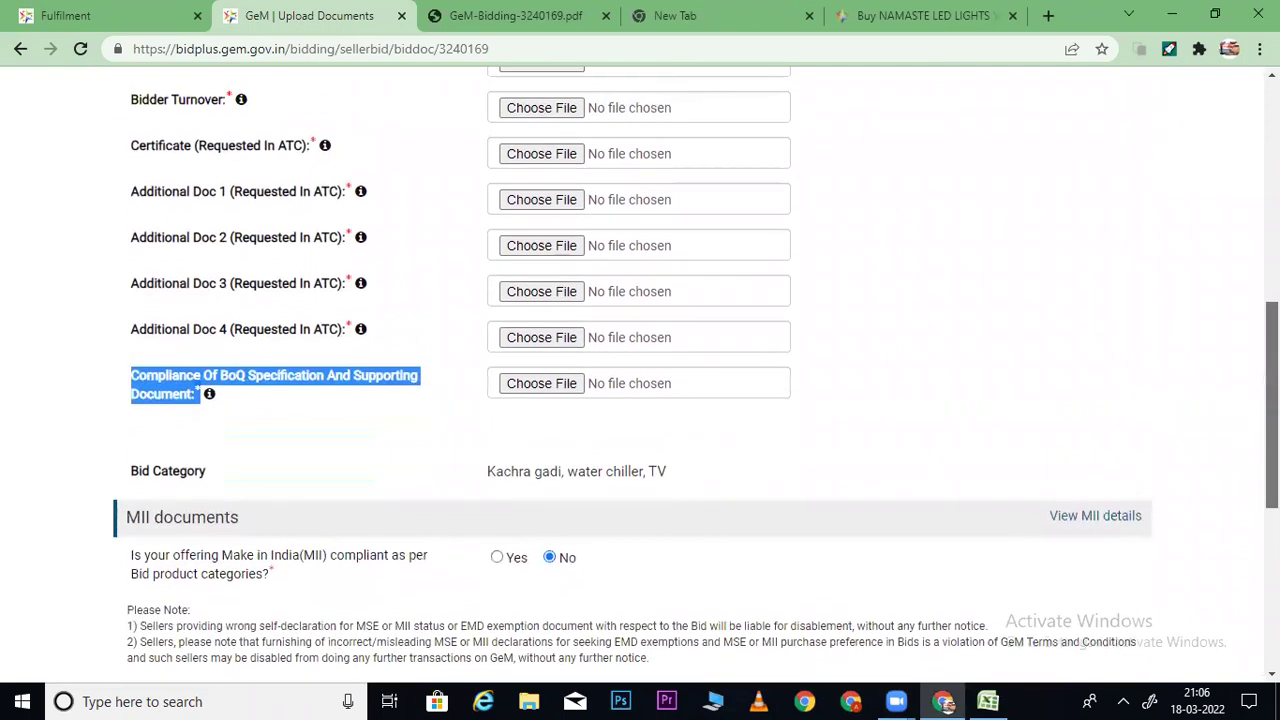
pyautogui.scroll(-2, 740, 477)
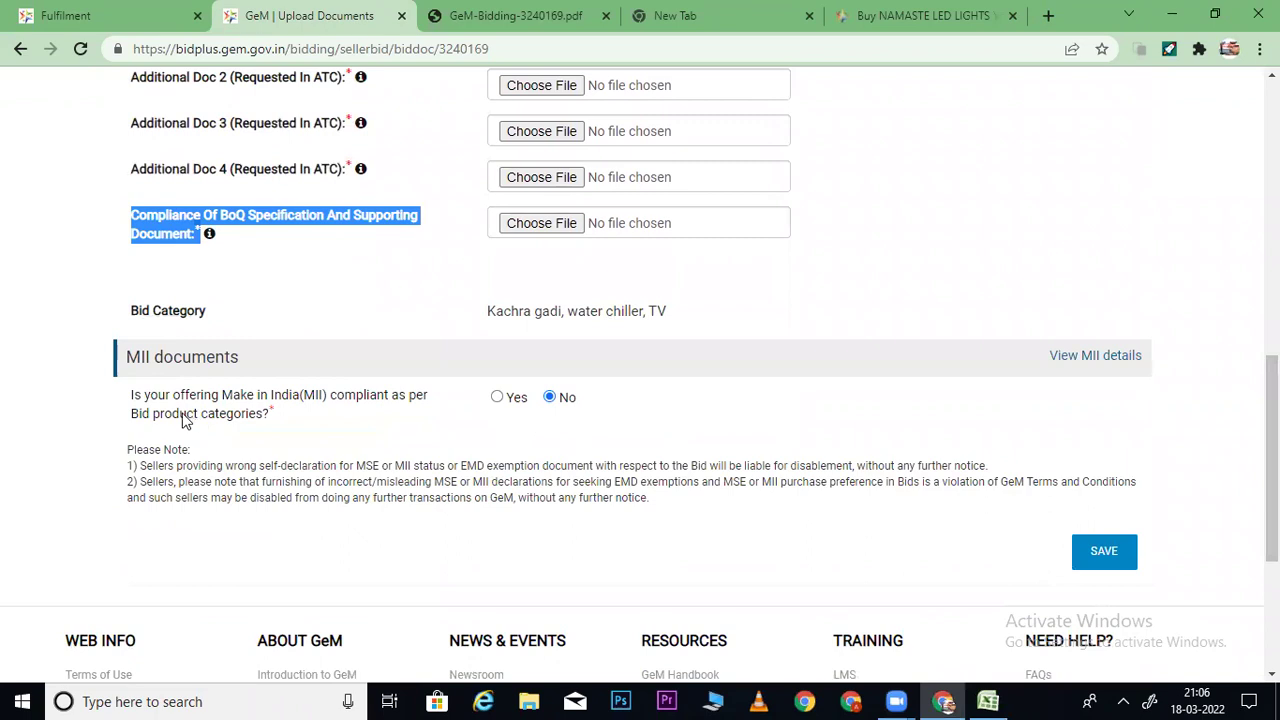
pyautogui.moveTo(178, 413); pyautogui.dragTo(171, 414)
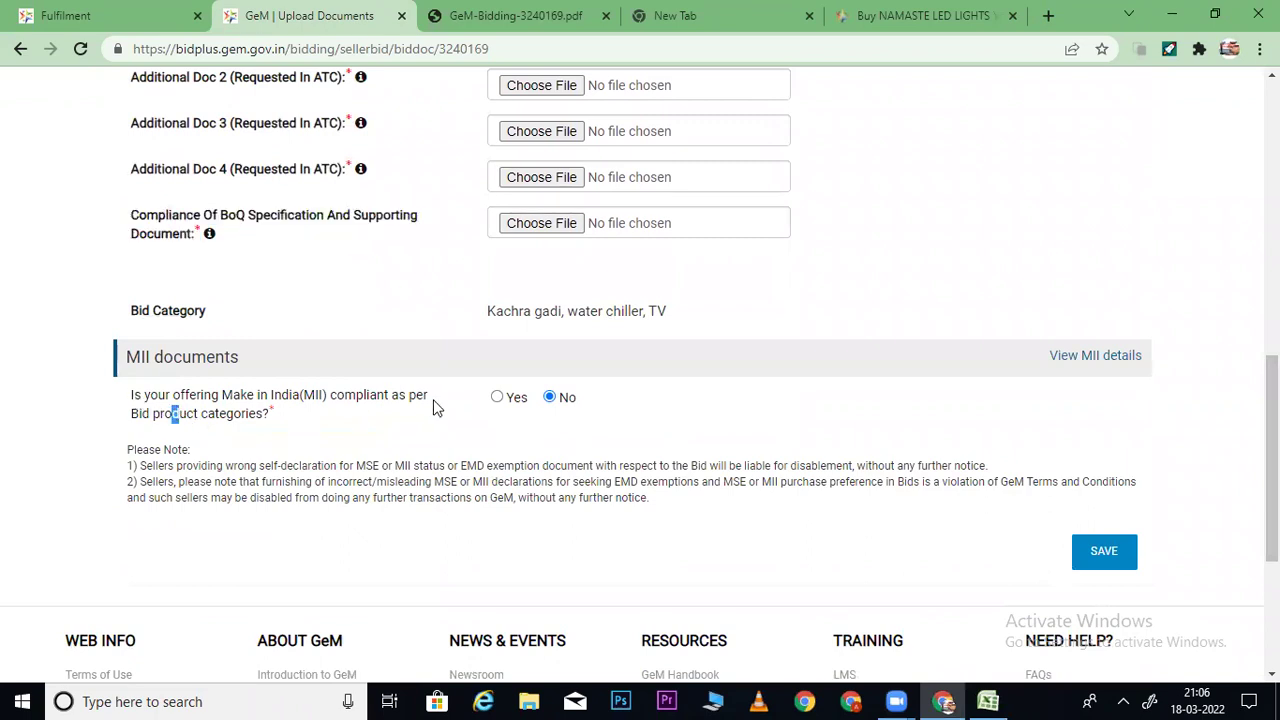
pyautogui.click(499, 398)
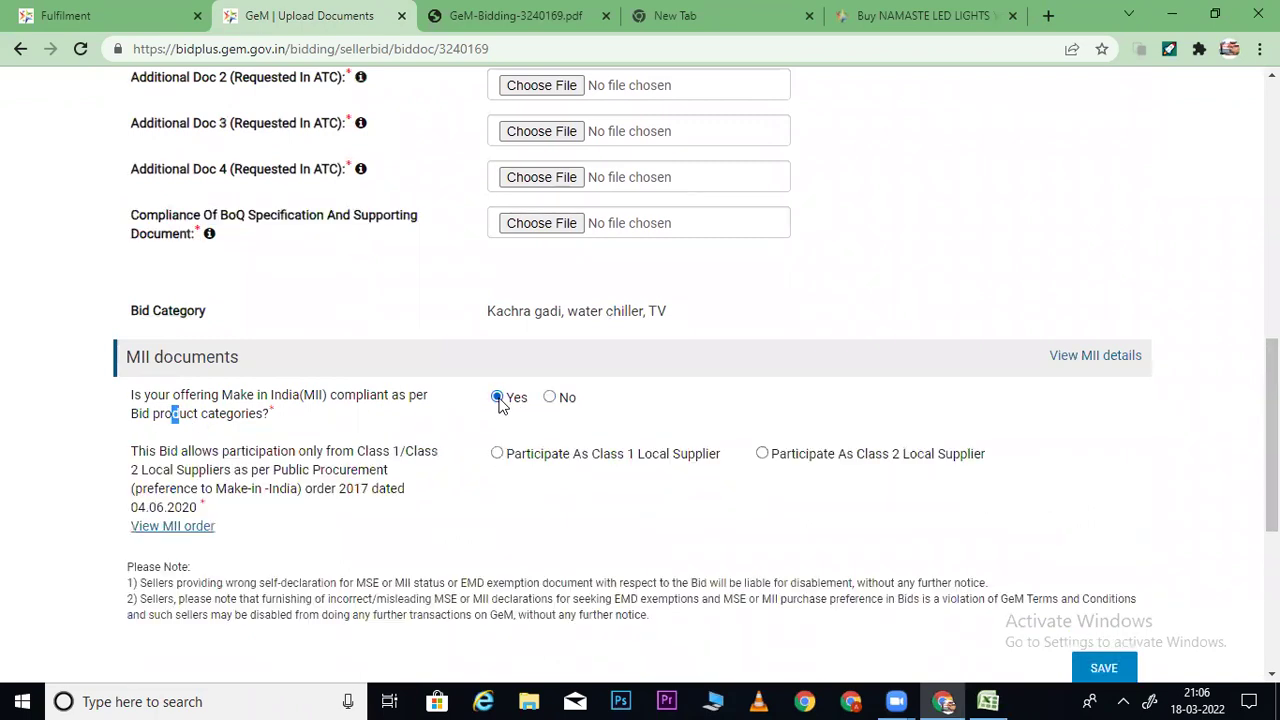
# View the Make in India details for the offered products, including Water Chiller, and close them.
pyautogui.click(1080, 355)
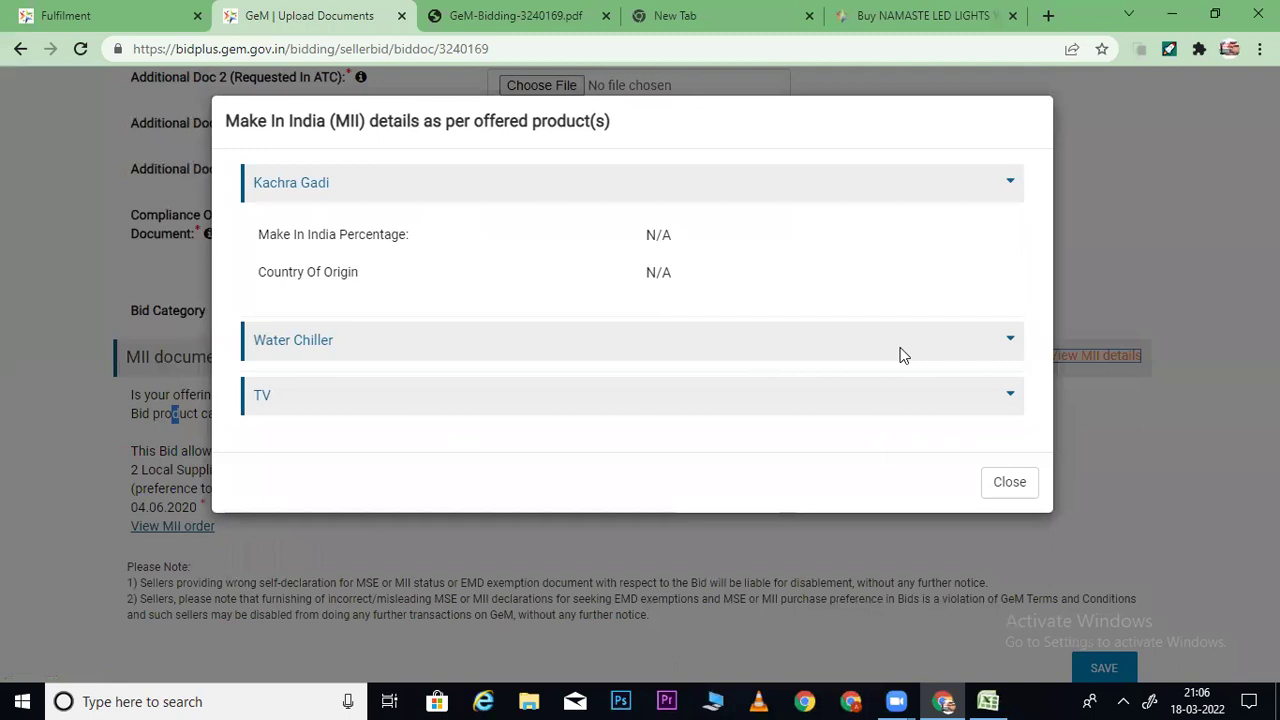
pyautogui.click(1010, 345)
pyautogui.click(1025, 575)
# Review the local supplier class options, the required bid documents and the remaining participation stages.
pyautogui.scroll(-2, 1272, 440)
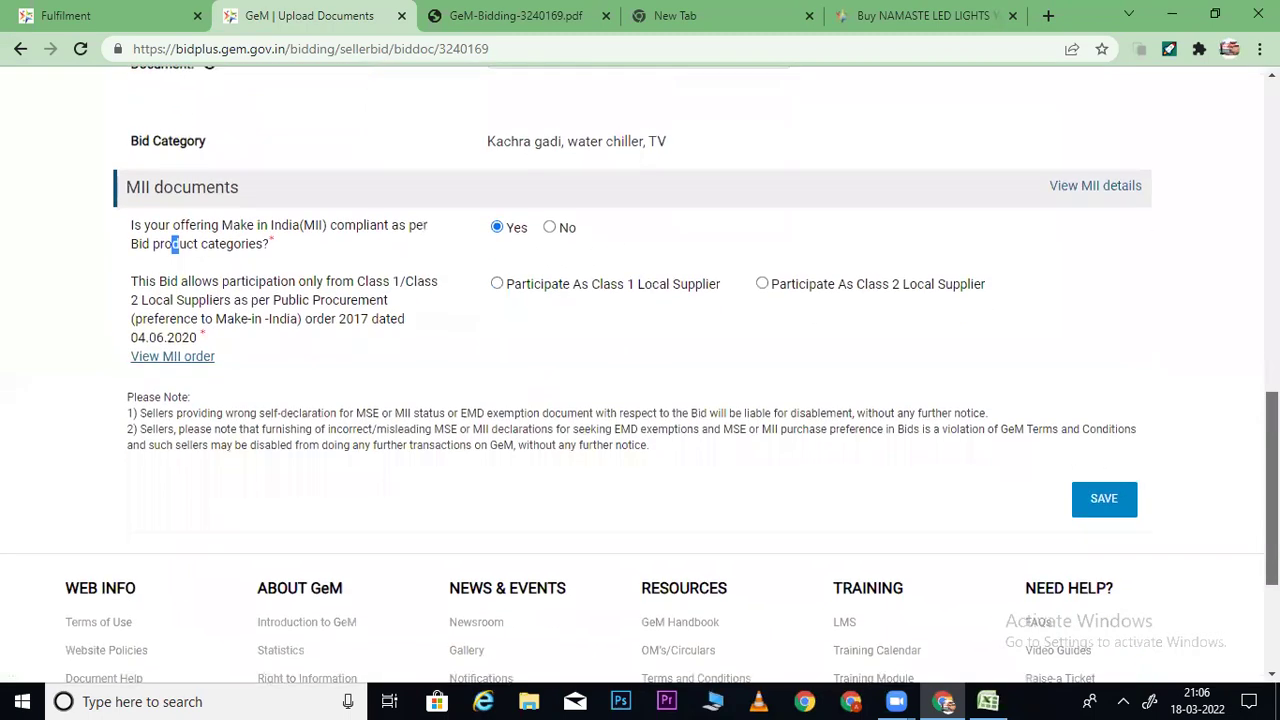
pyautogui.scroll(2, 175, 223)
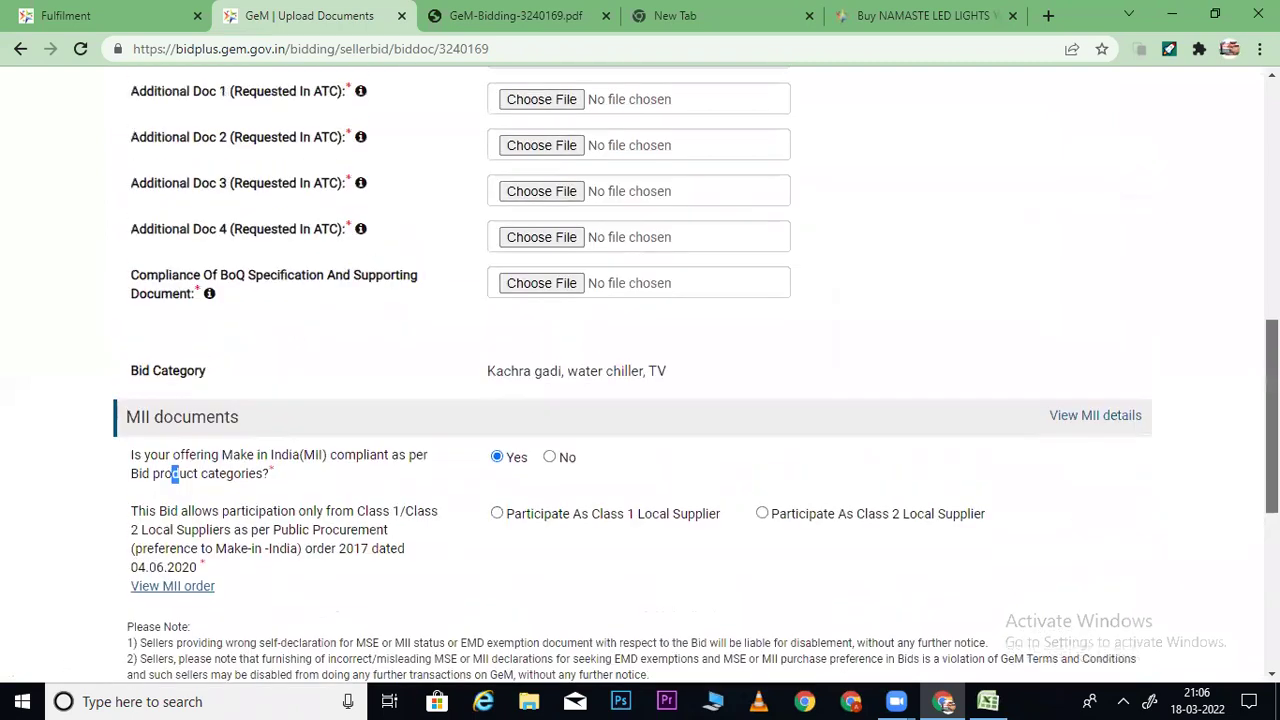
pyautogui.scroll(3, 1232, 322)
pyautogui.scroll(1, 1219, 305)
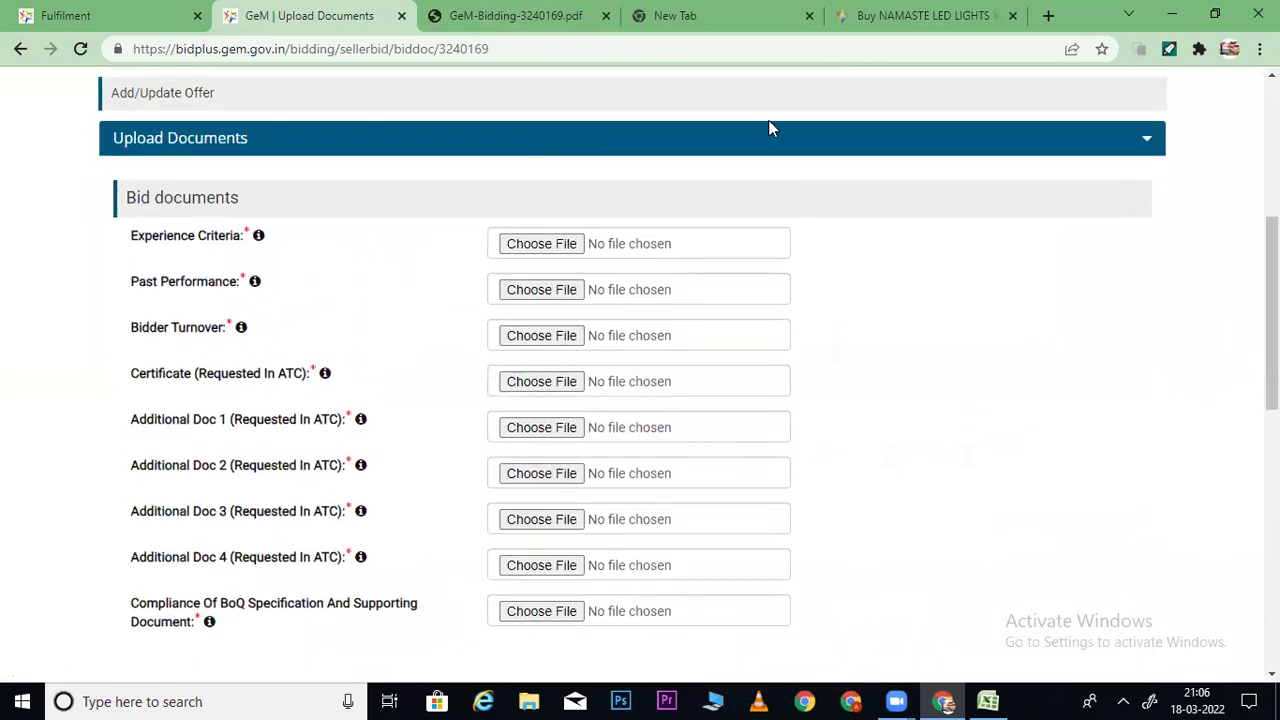
pyautogui.scroll(3, 1238, 208)
pyautogui.scroll(2, 1236, 204)
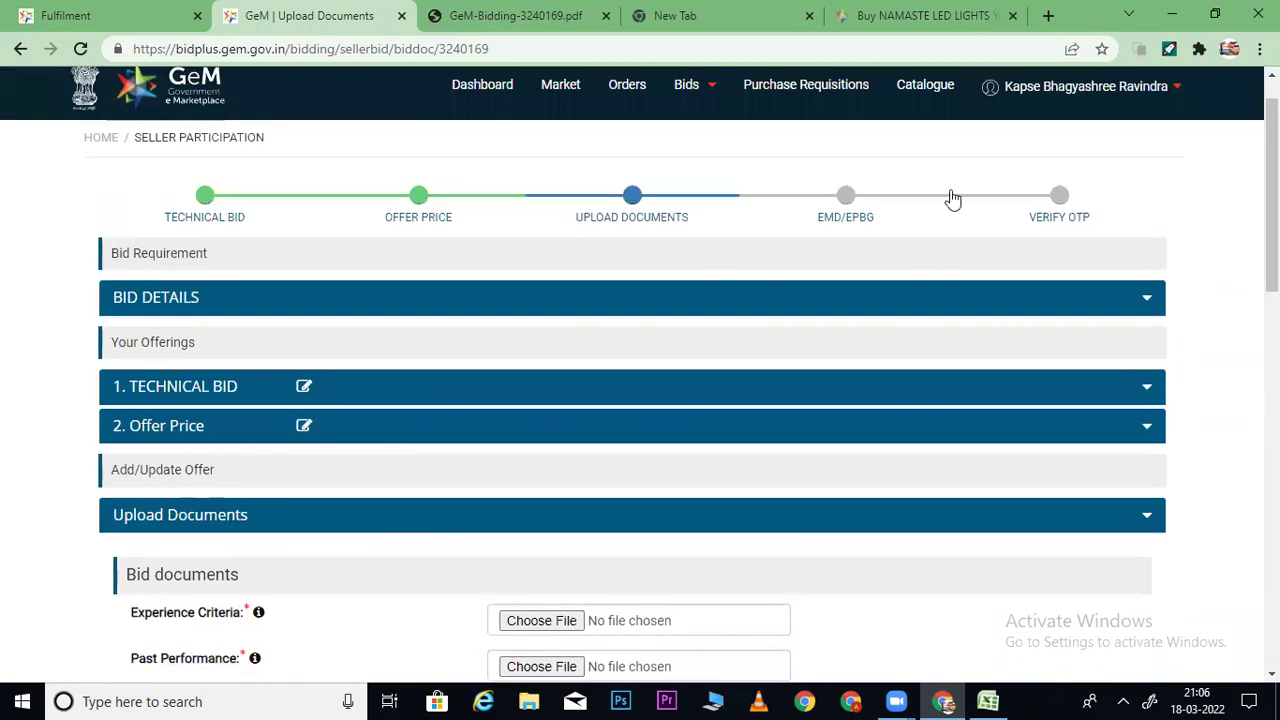